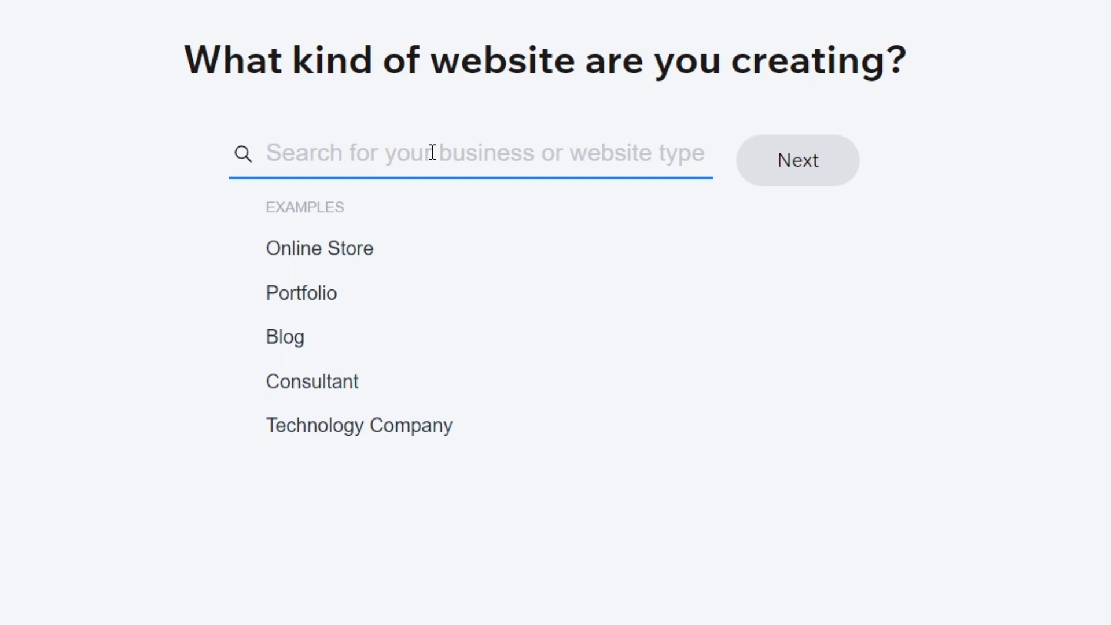
- Search the website types for "landing page", choose Start-Up Landing Page and continue the site setup
text(email)
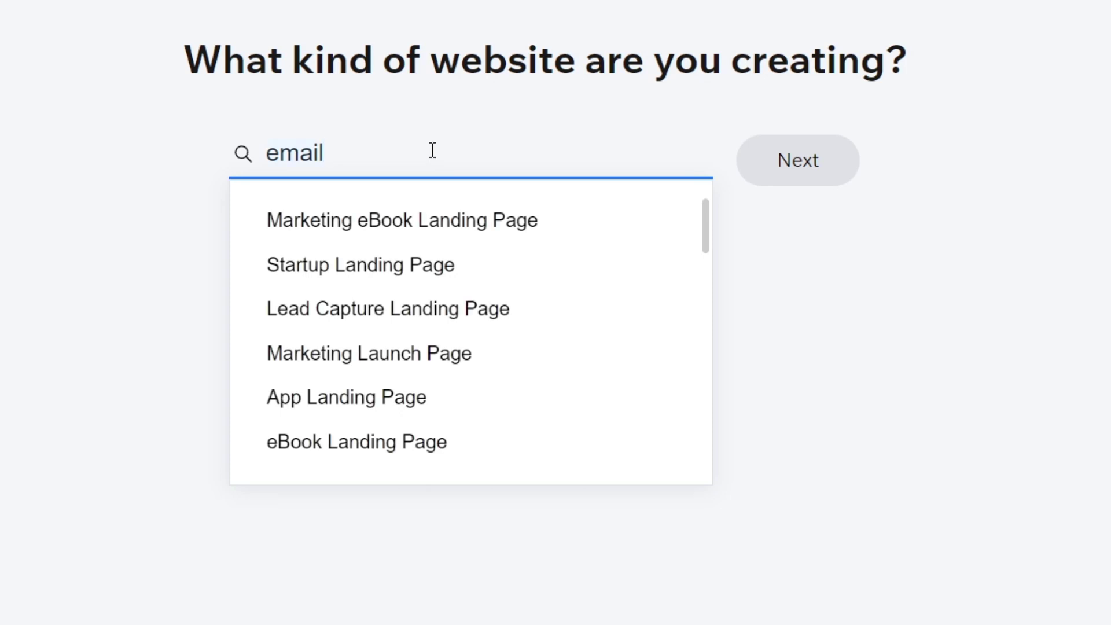
key(ctrl+a)
text(la)
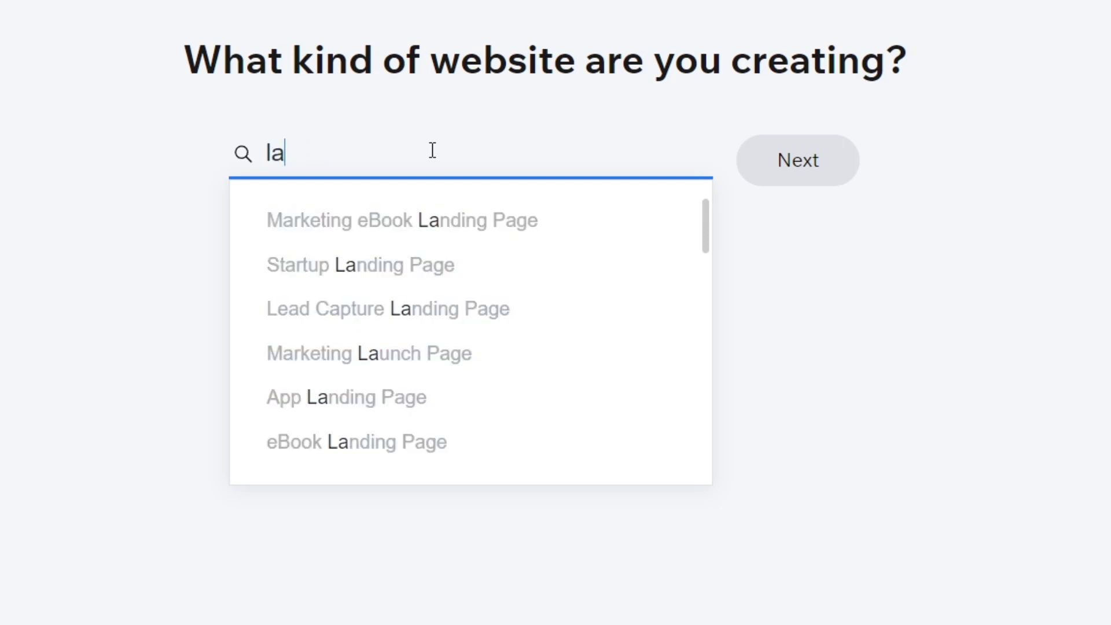
text(nding page)
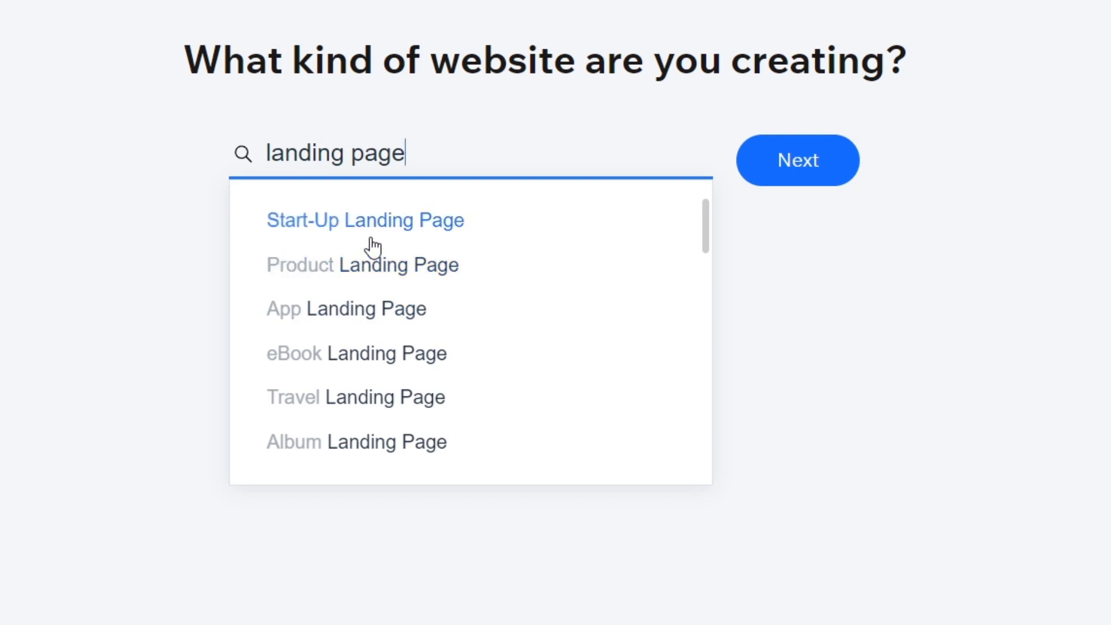
click(398, 227)
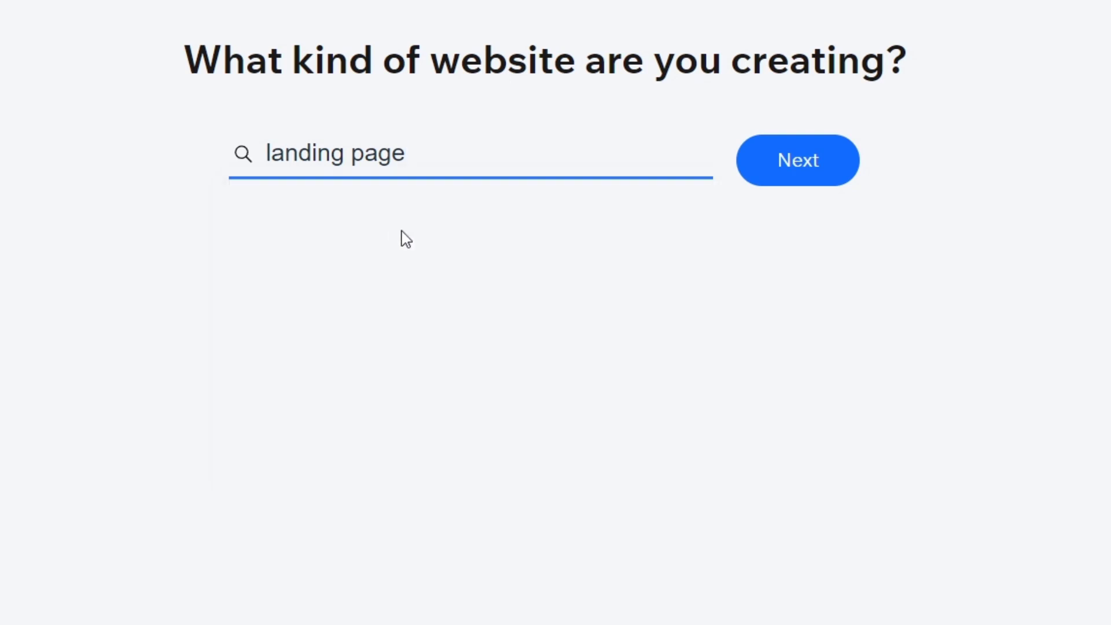
click(804, 163)
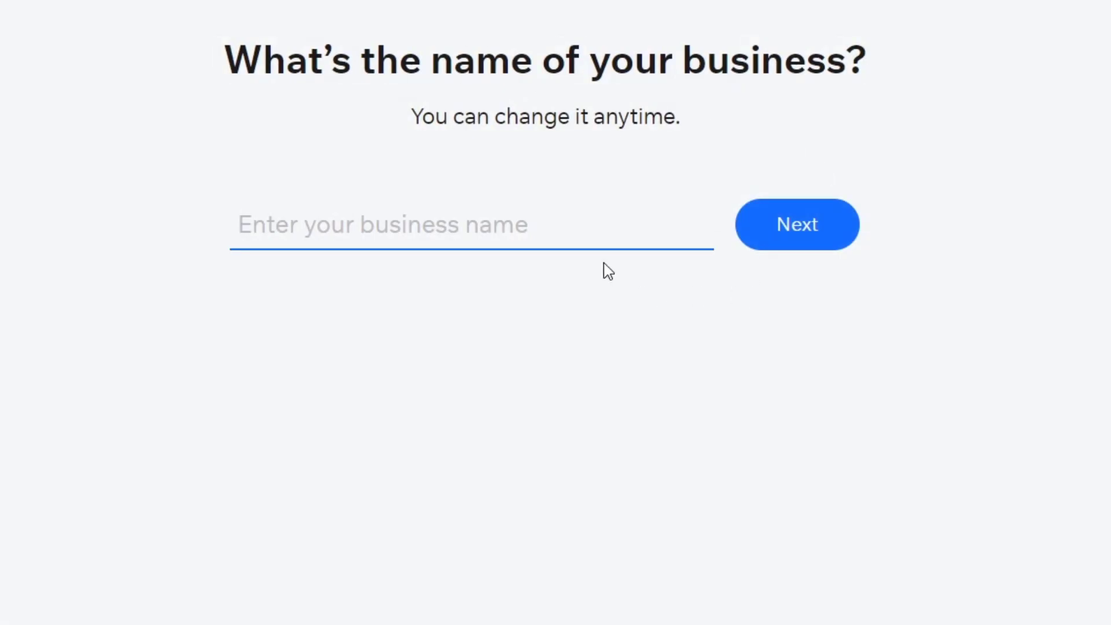
- Enter Tech Express as the business name and continue the setup
text(Tech)
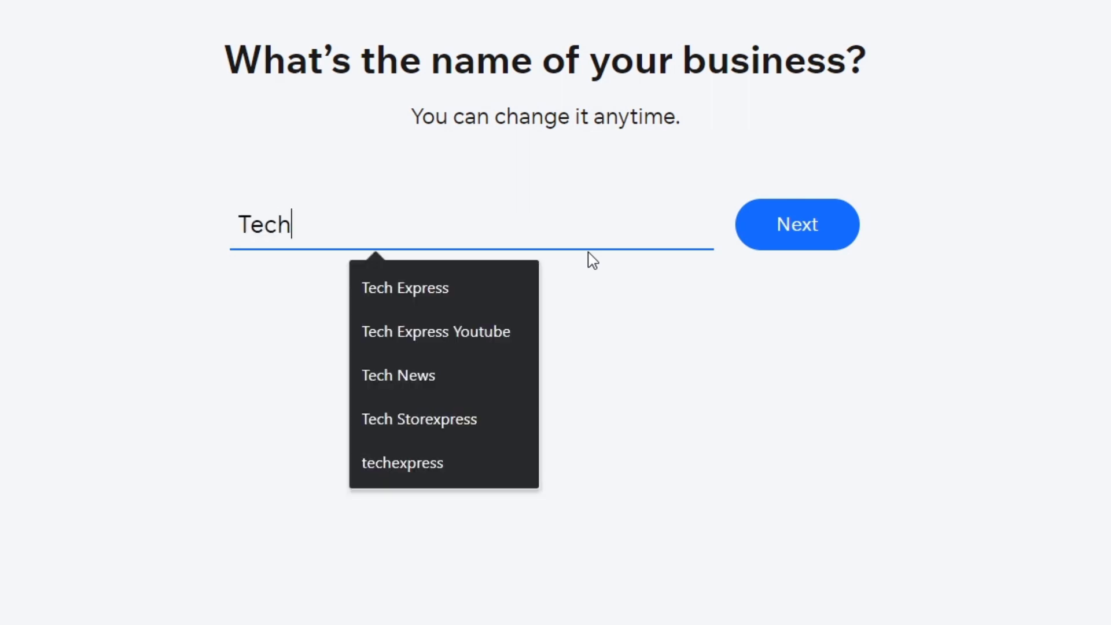
text( Express)
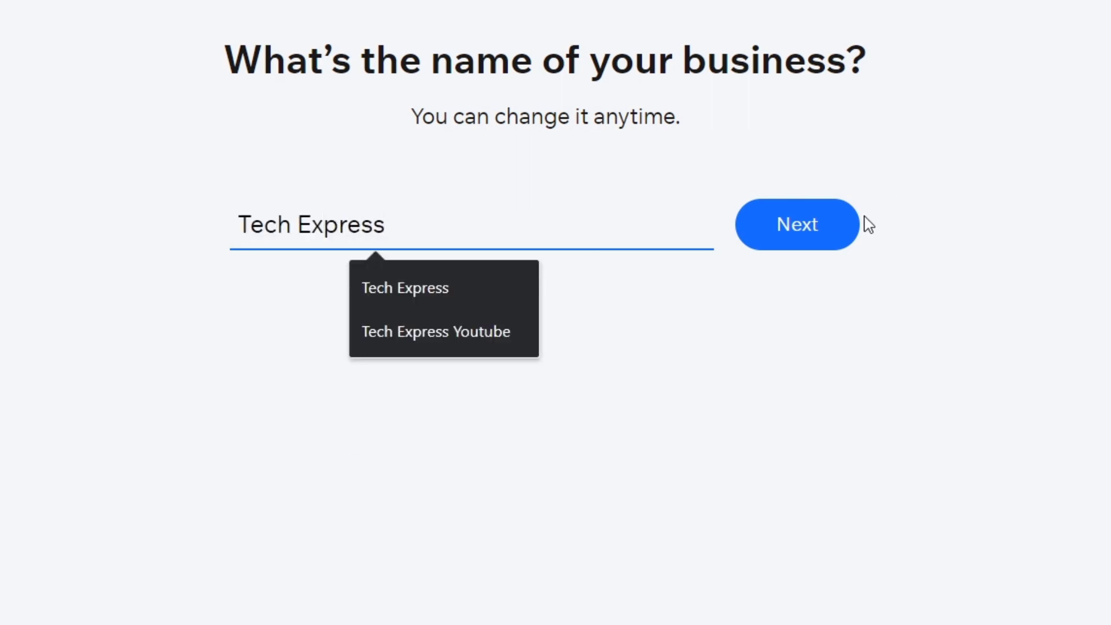
click(804, 248)
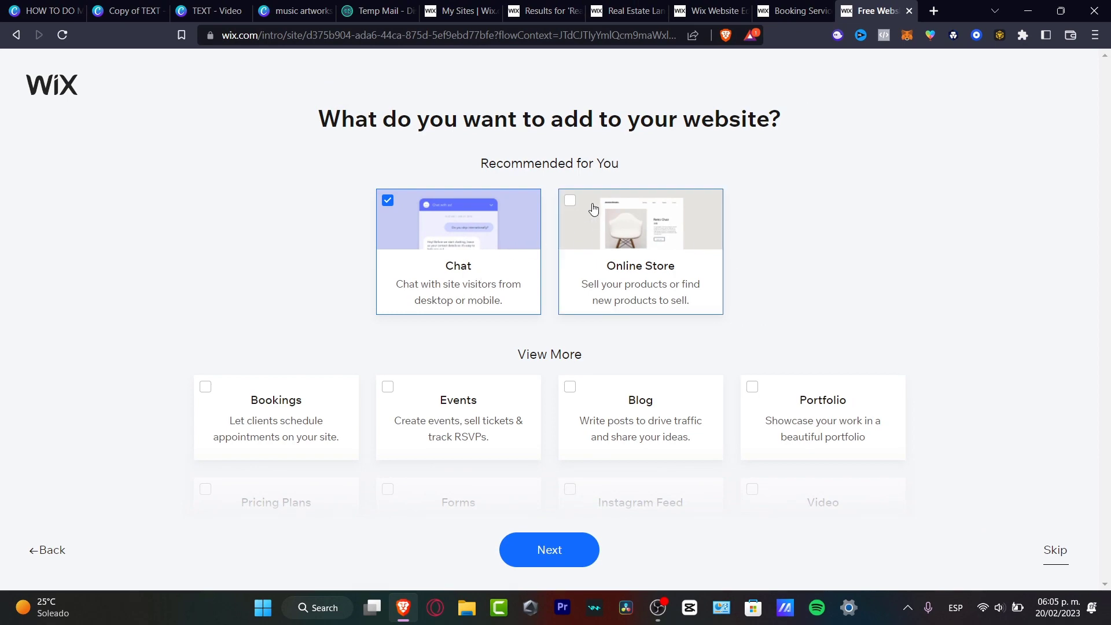
- Add the Online Store and Blog features to the website
click(573, 204)
scroll(819, 211, down, 3)
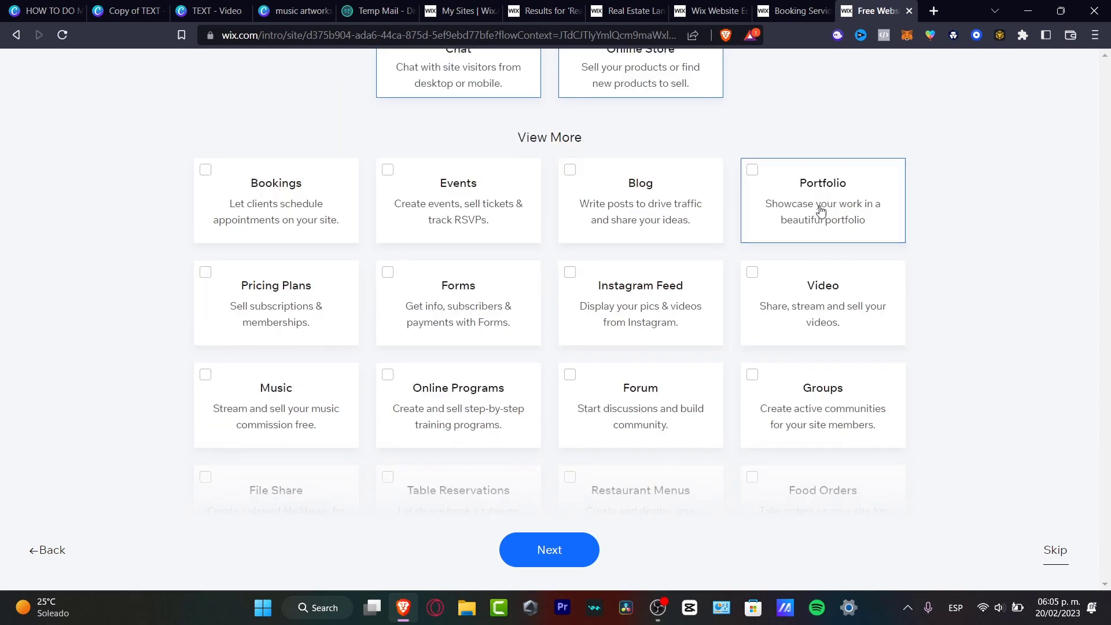
click(603, 179)
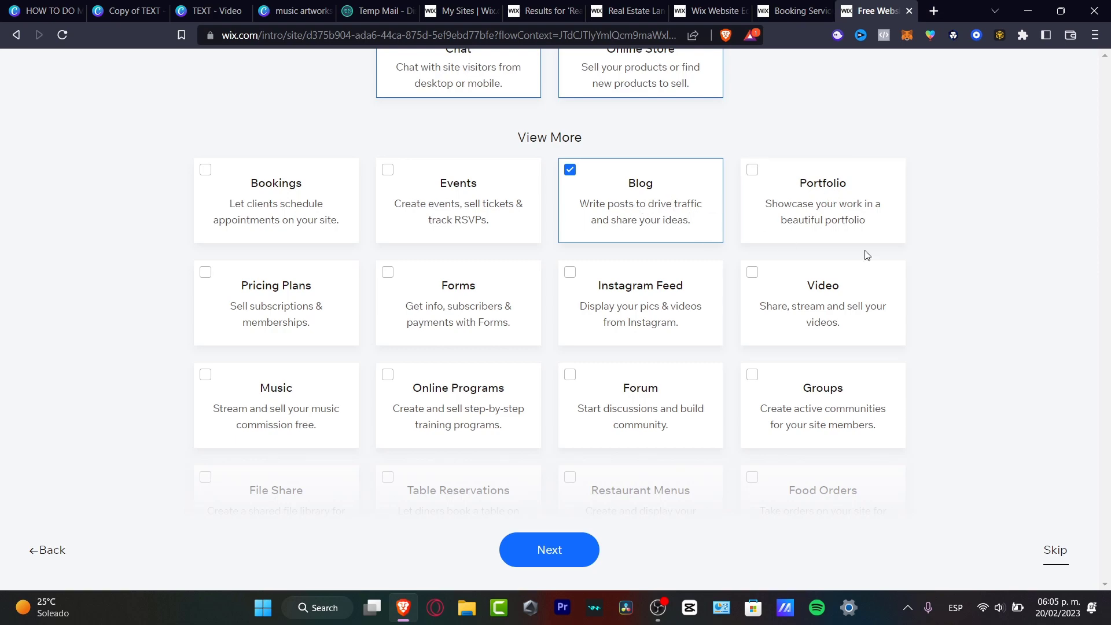
scroll(866, 254, up, 4)
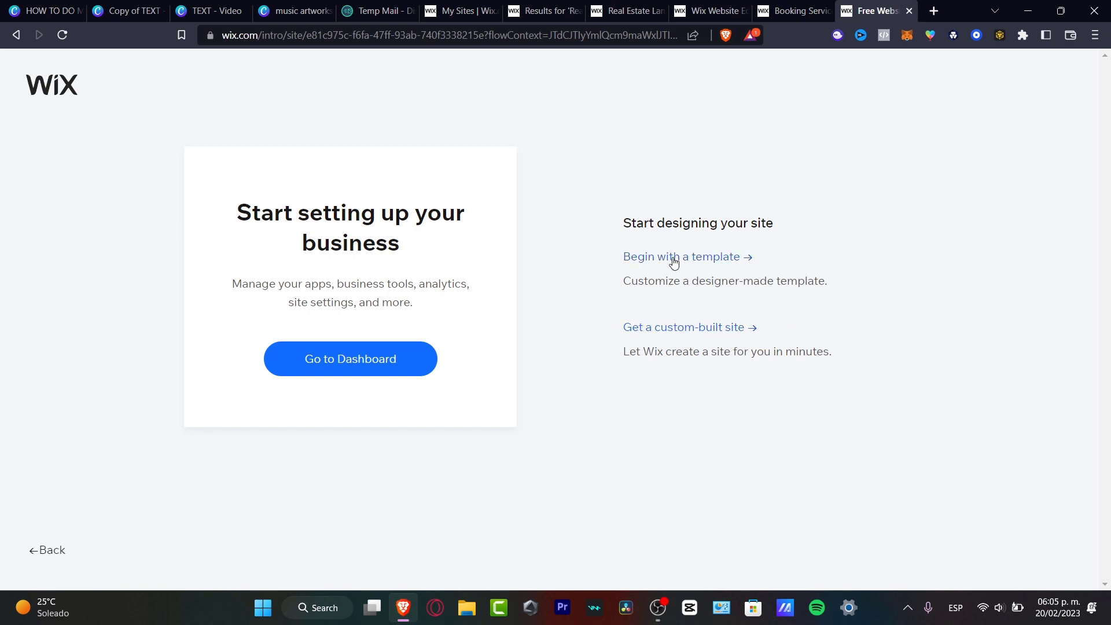
- Begin the design with a template and preview the Joop Coming Soon Landing Page template
click(726, 260)
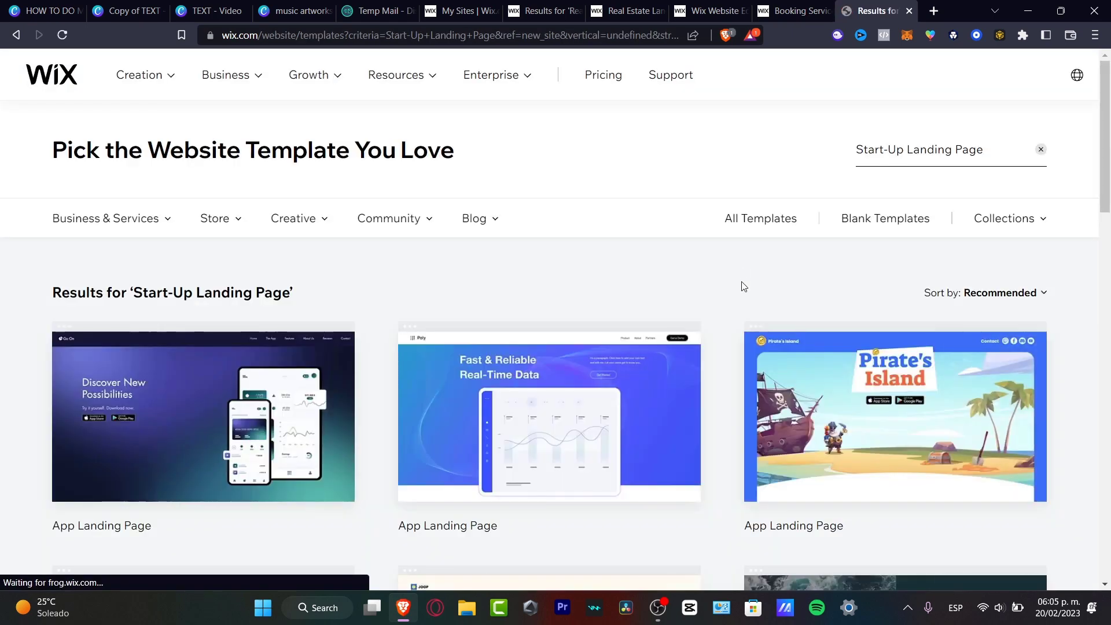
mouse_move(286, 410)
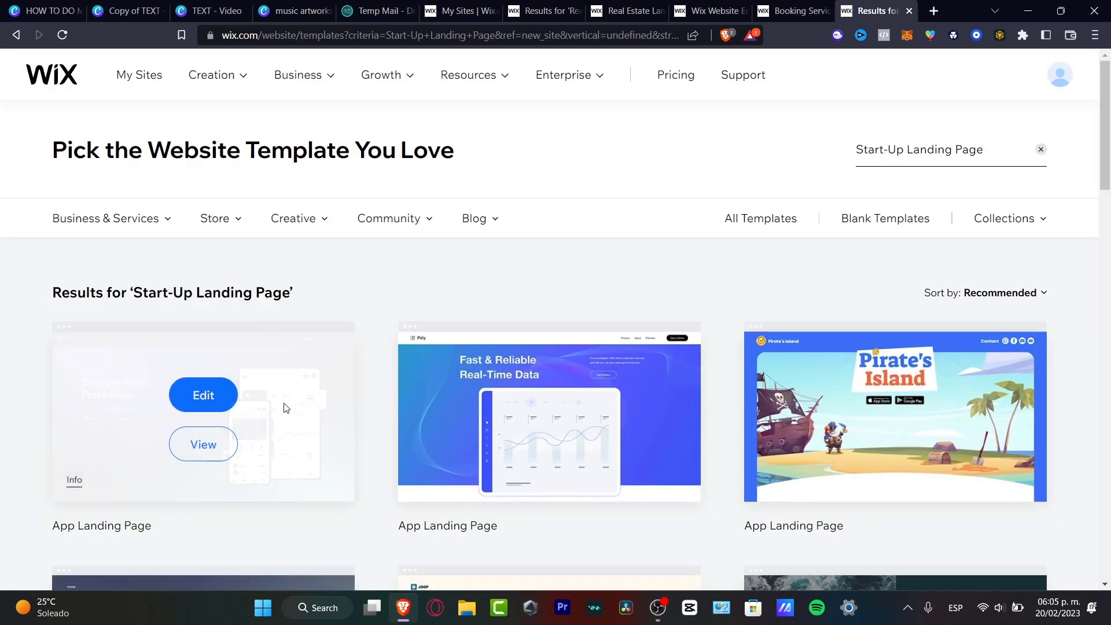
scroll(944, 388, down, 3)
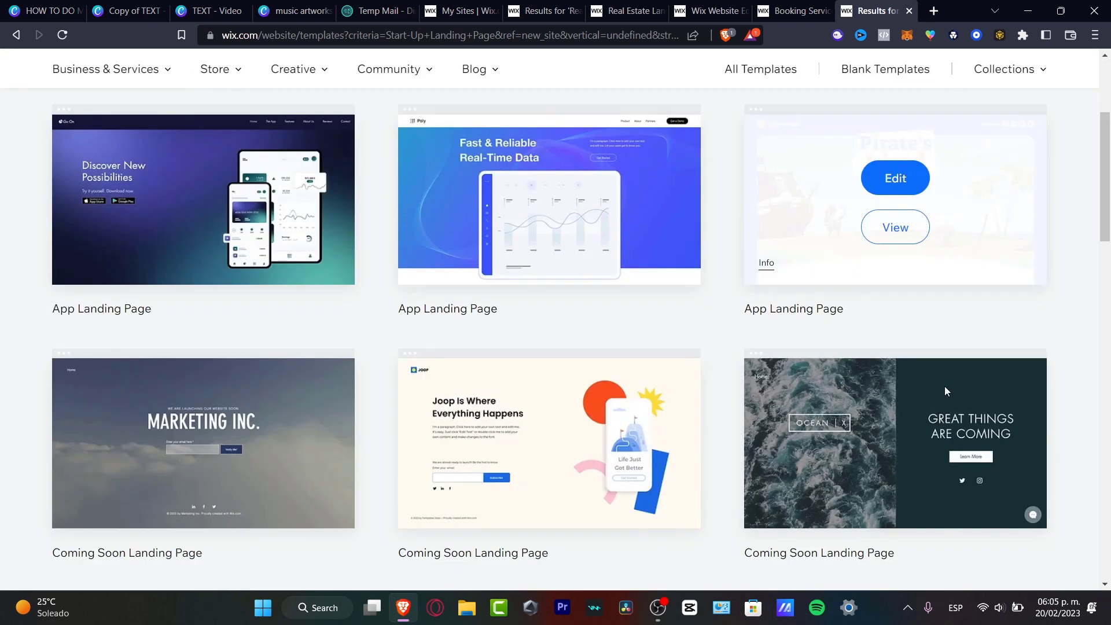
scroll(781, 331, down, 3)
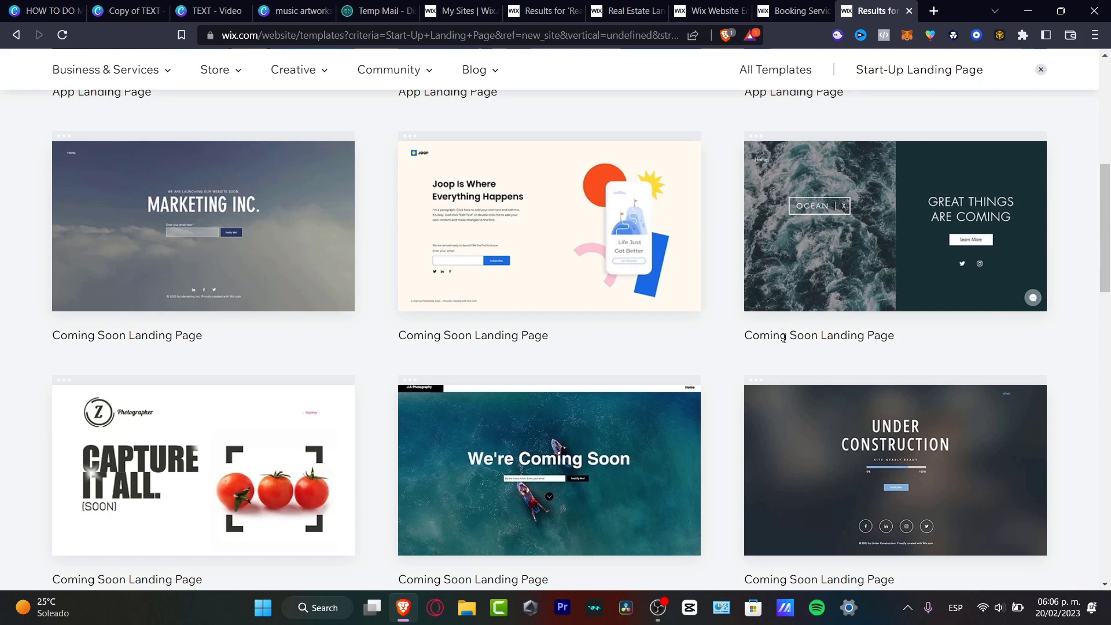
mouse_move(447, 231)
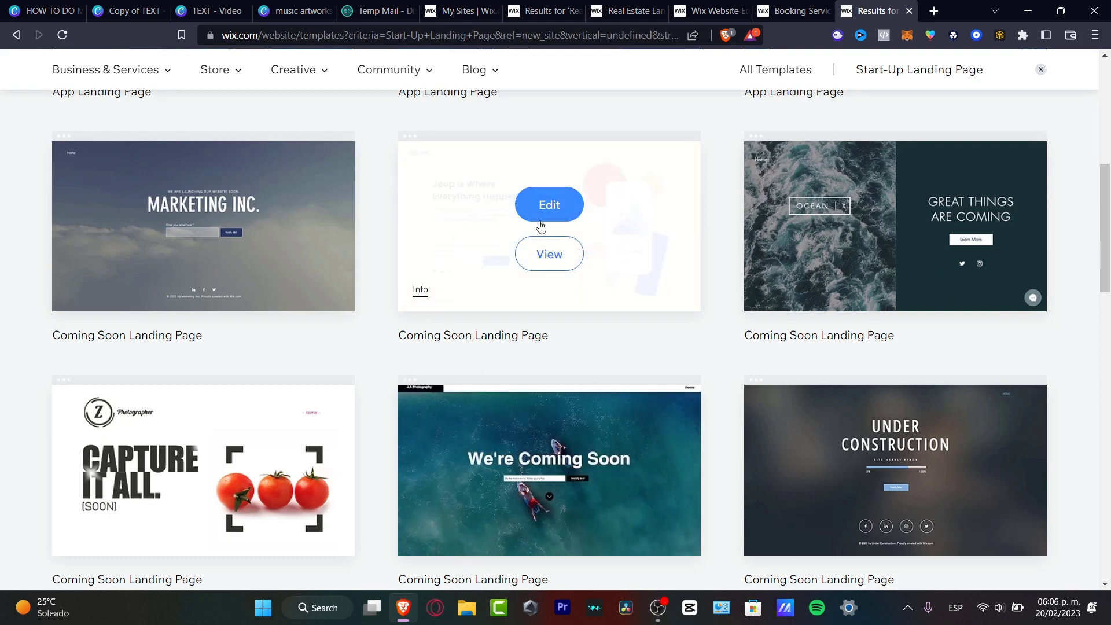
click(556, 248)
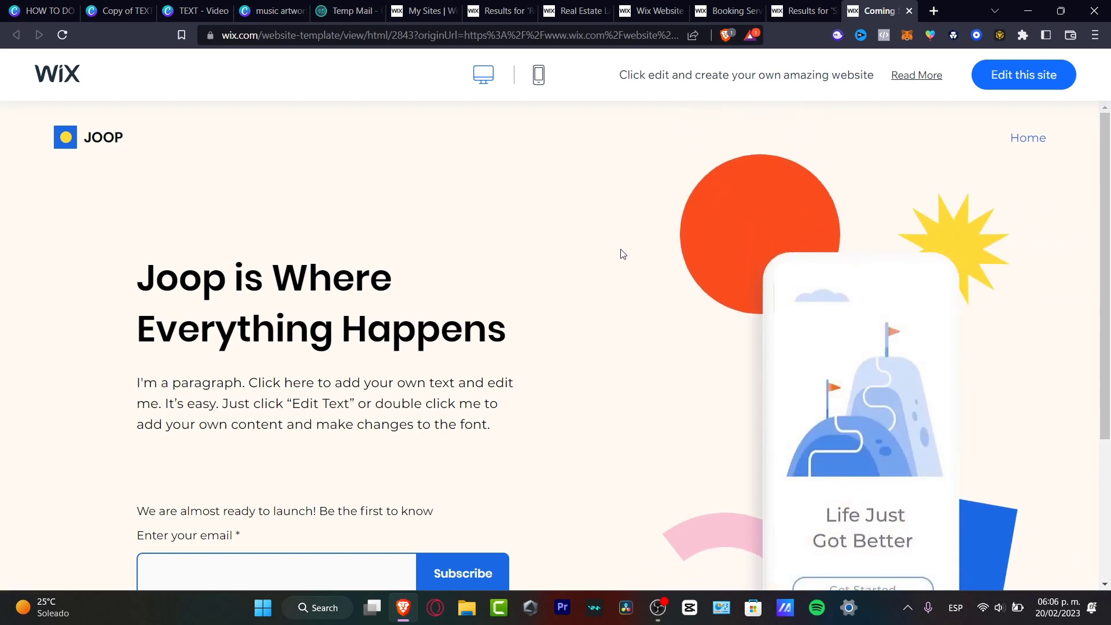
- Look over the Joop template preview and start editing a site based on it
scroll(787, 310, down, 3)
scroll(788, 309, up, 3)
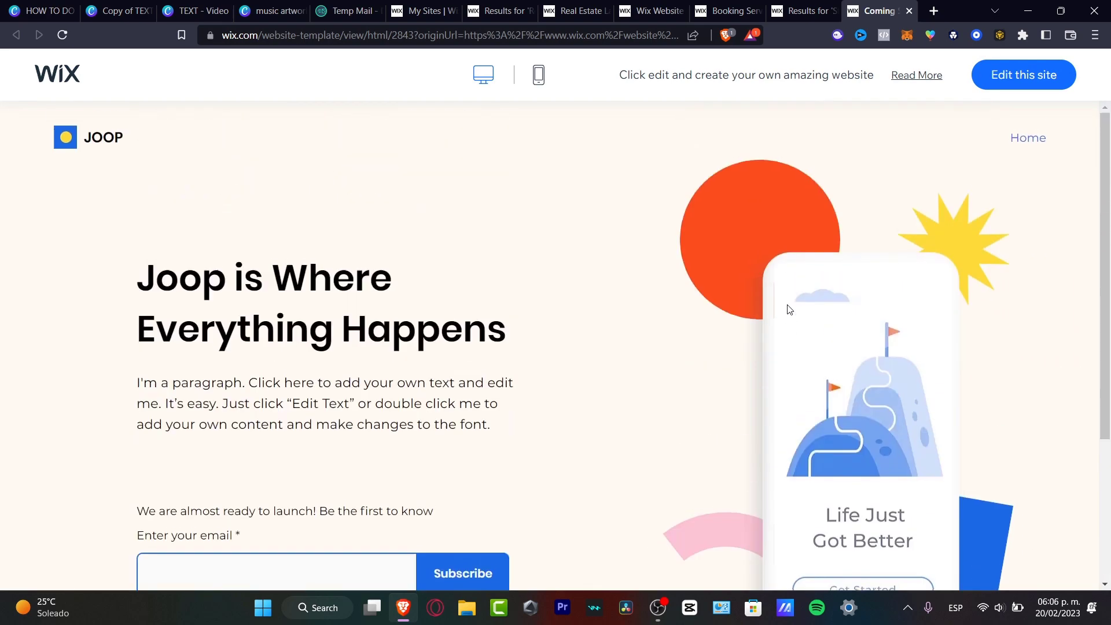
scroll(787, 307, down, 3)
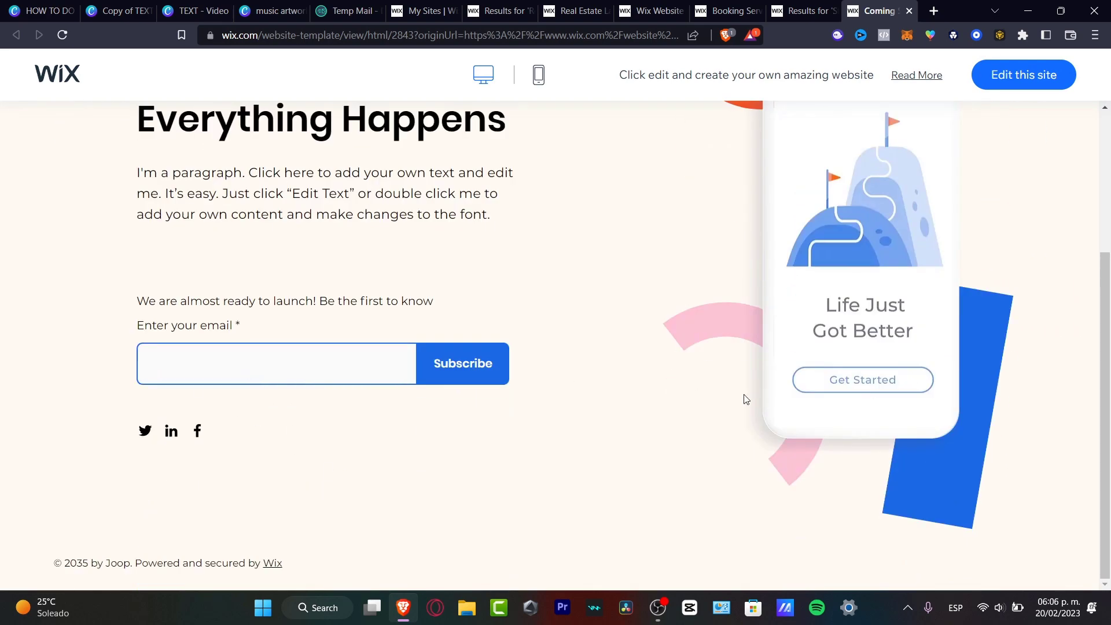
scroll(742, 396, up, 3)
scroll(741, 396, down, 3)
click(1045, 69)
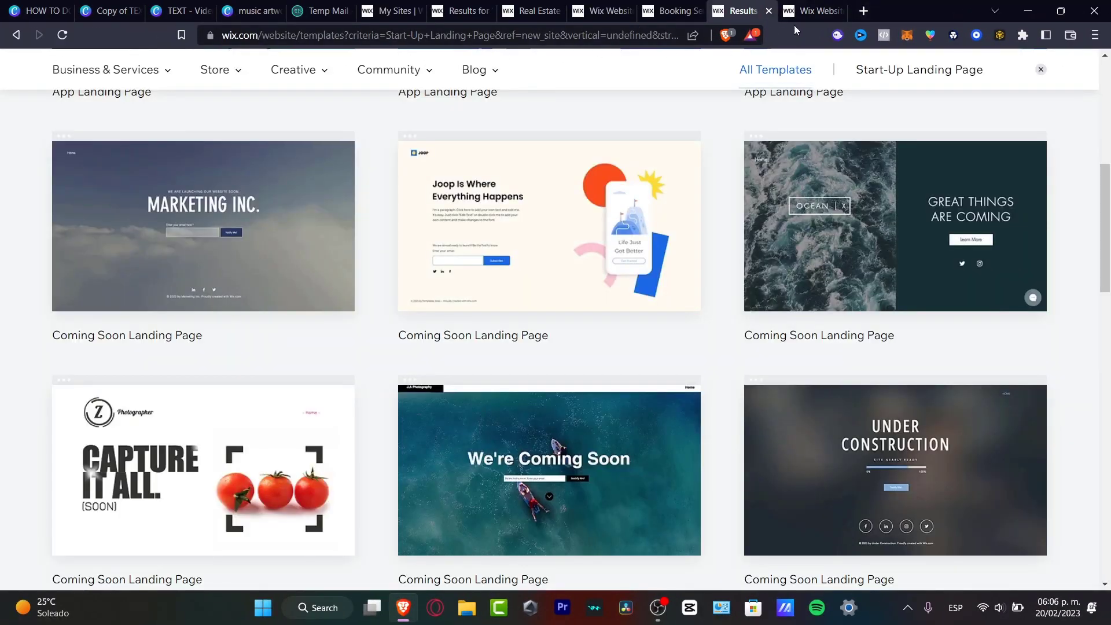
- Close the template results and open Email Marketing in the White Properties site dashboard
click(770, 12)
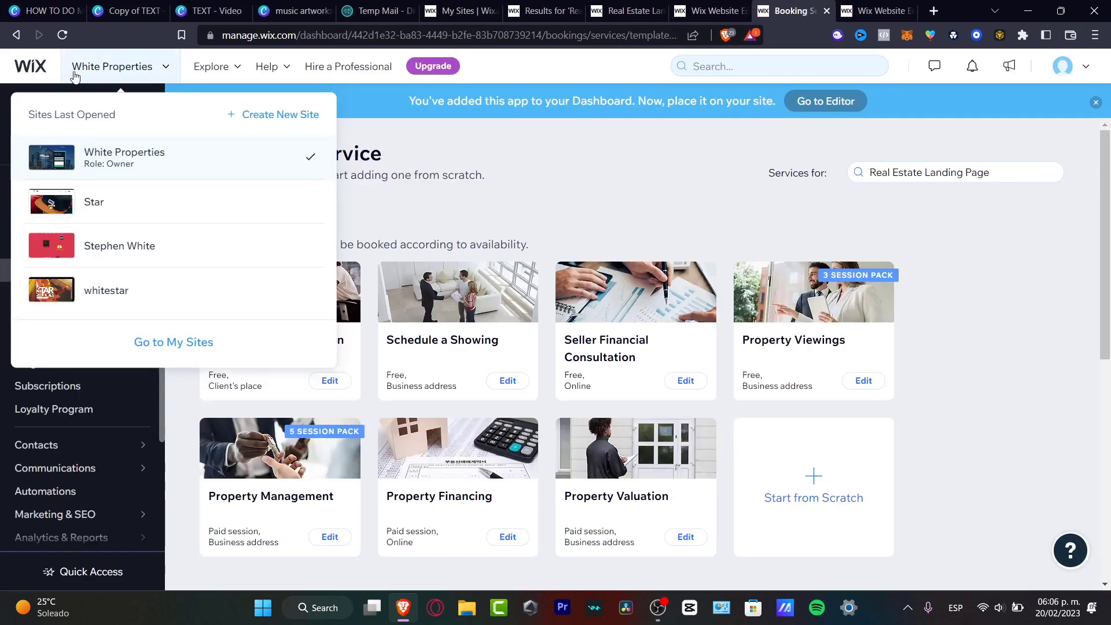
click(666, 201)
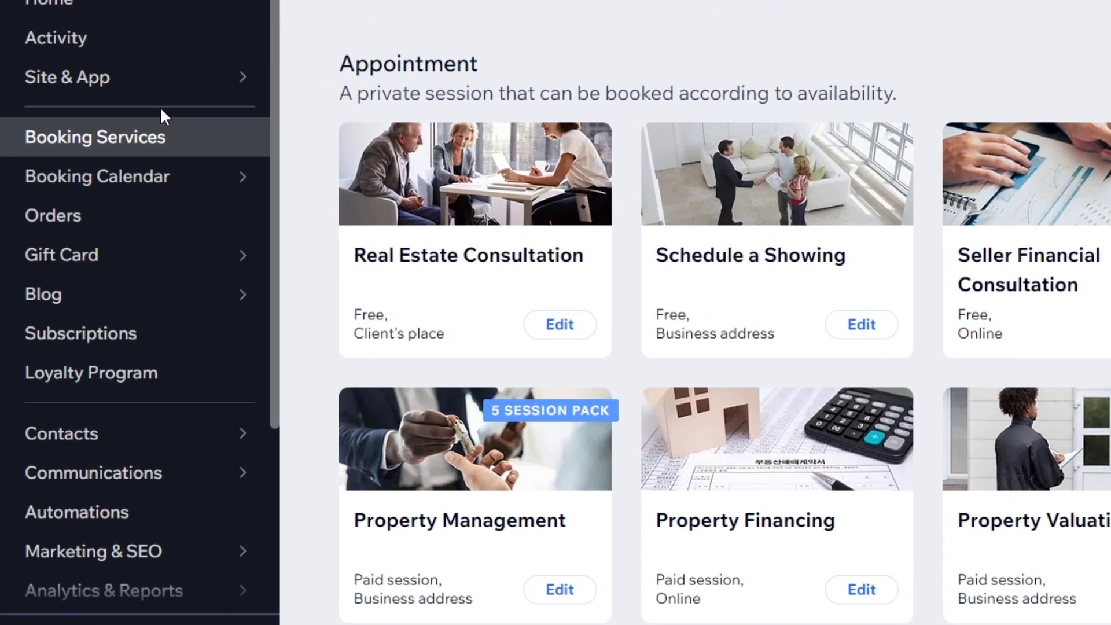
scroll(174, 76, down, 5)
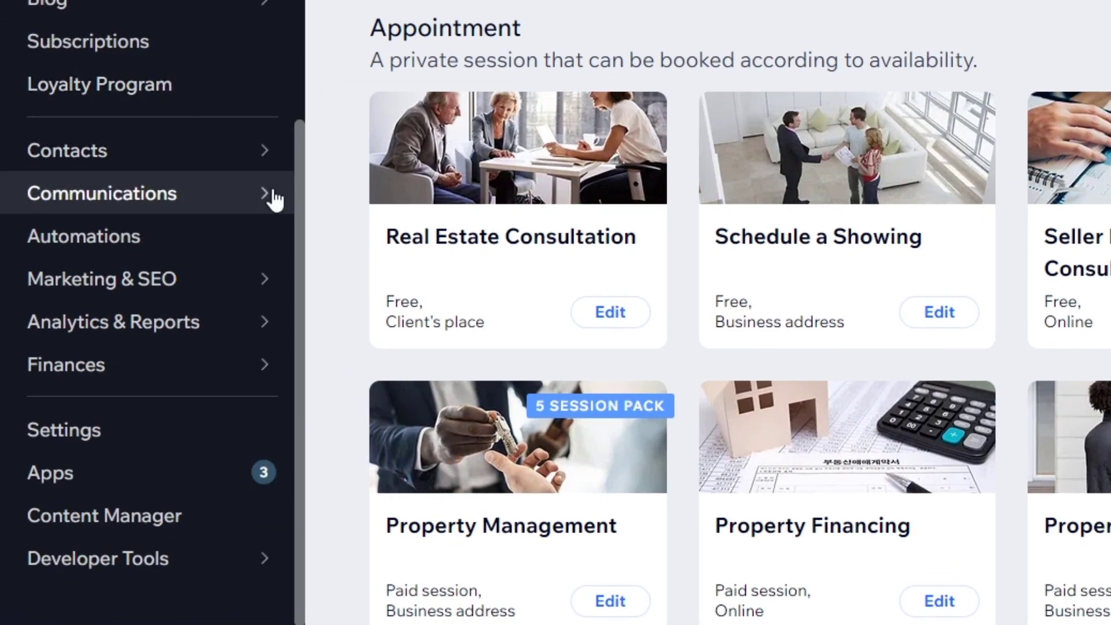
mouse_move(191, 191)
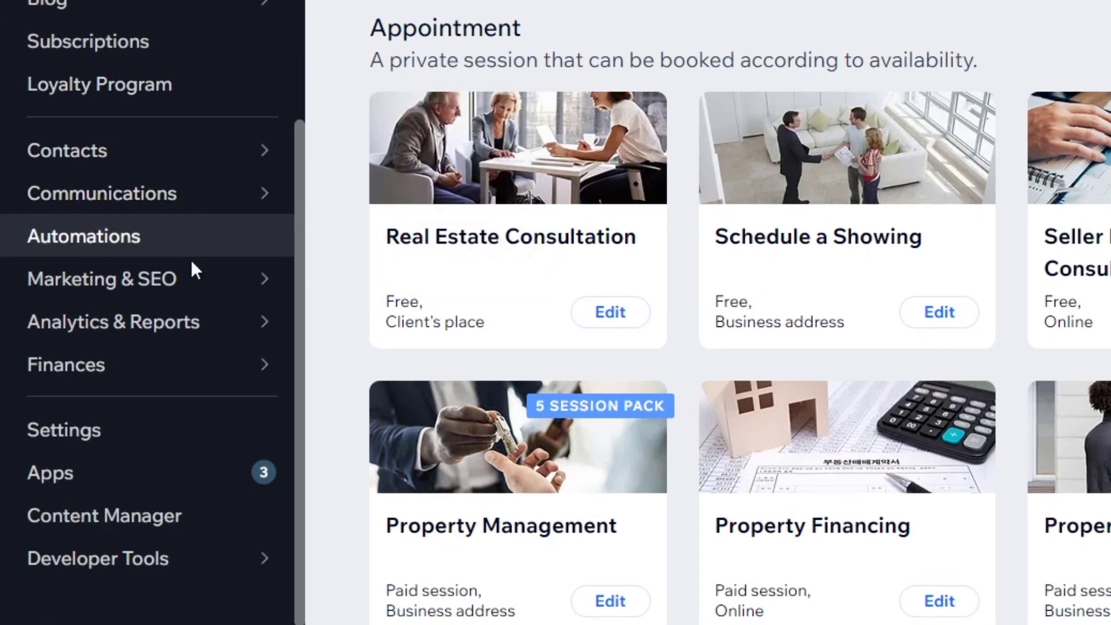
mouse_move(211, 258)
mouse_move(154, 278)
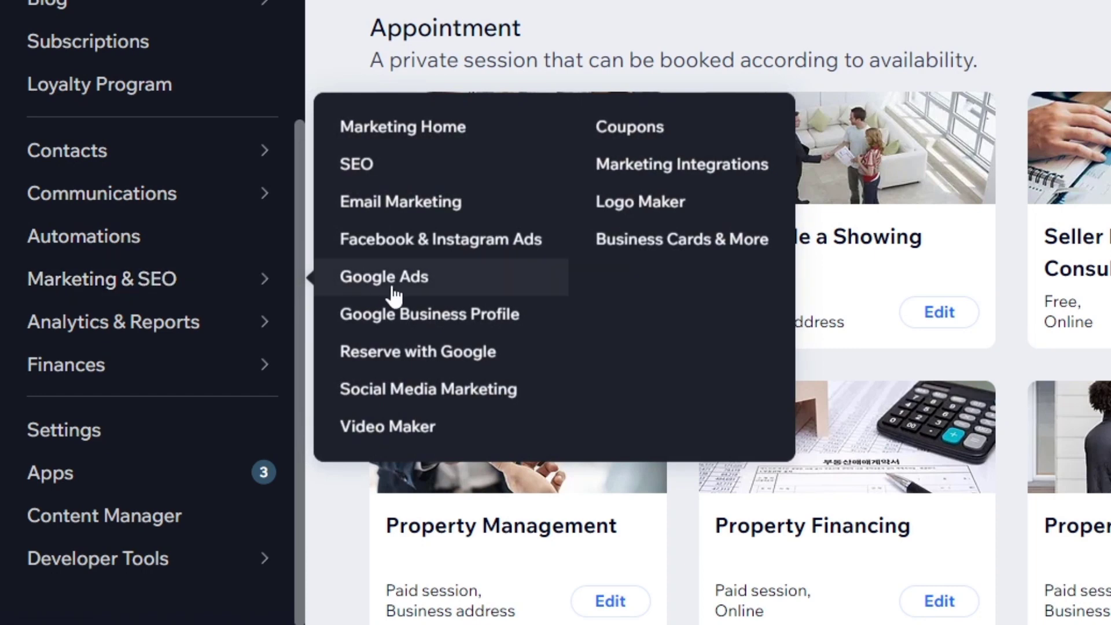
click(413, 209)
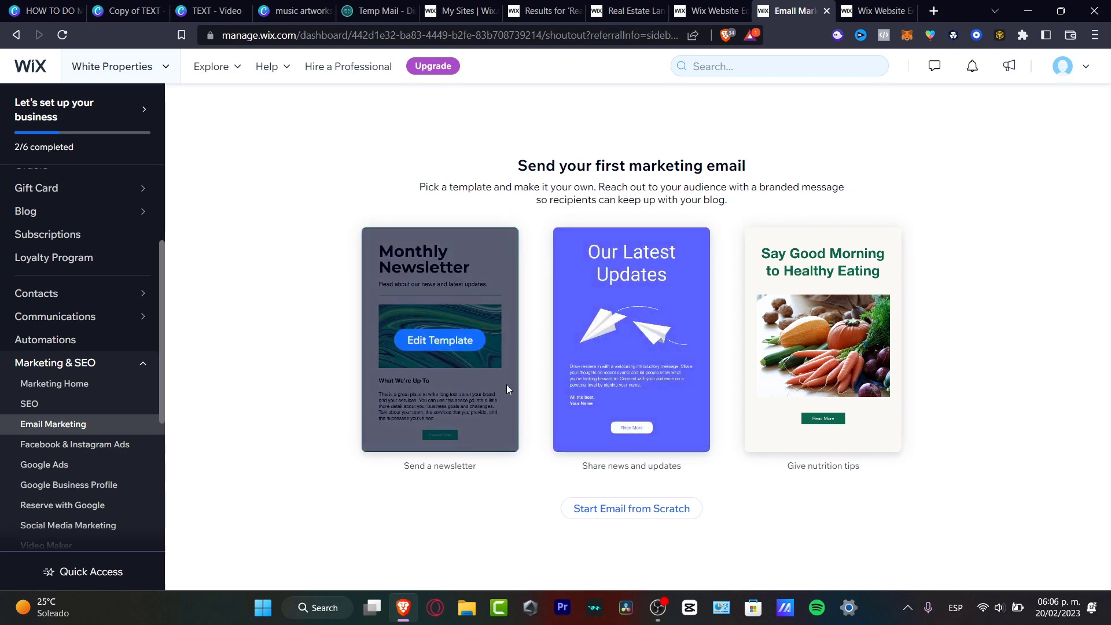
- In the website editor, replace the heading "Joop is Where Everything Happens" with "Newsletter 2023 Example"
click(501, 440)
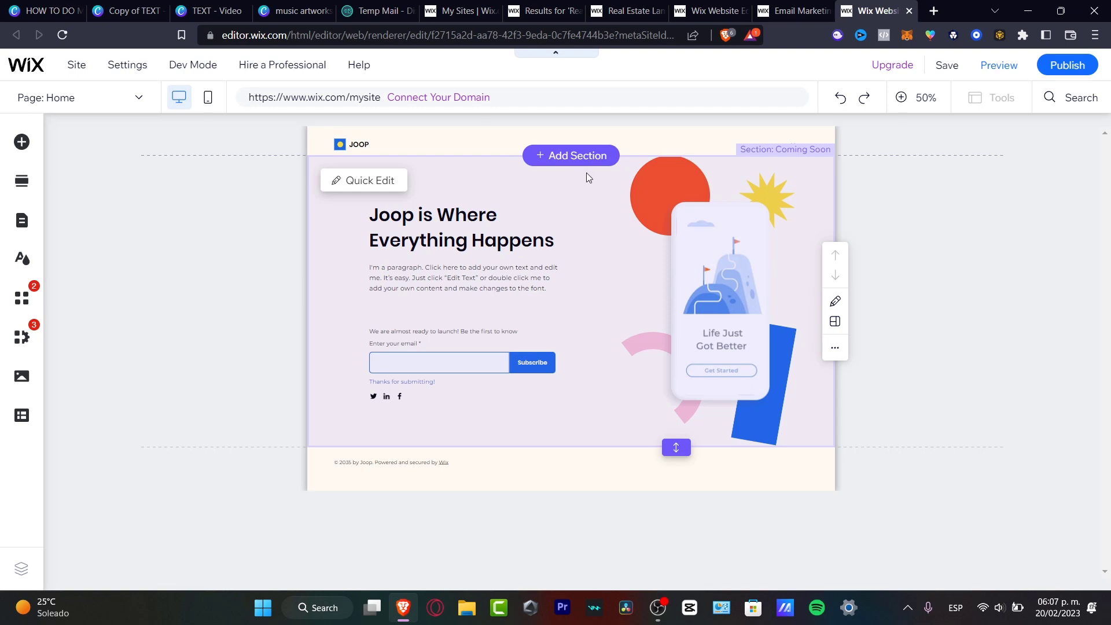
click(486, 232)
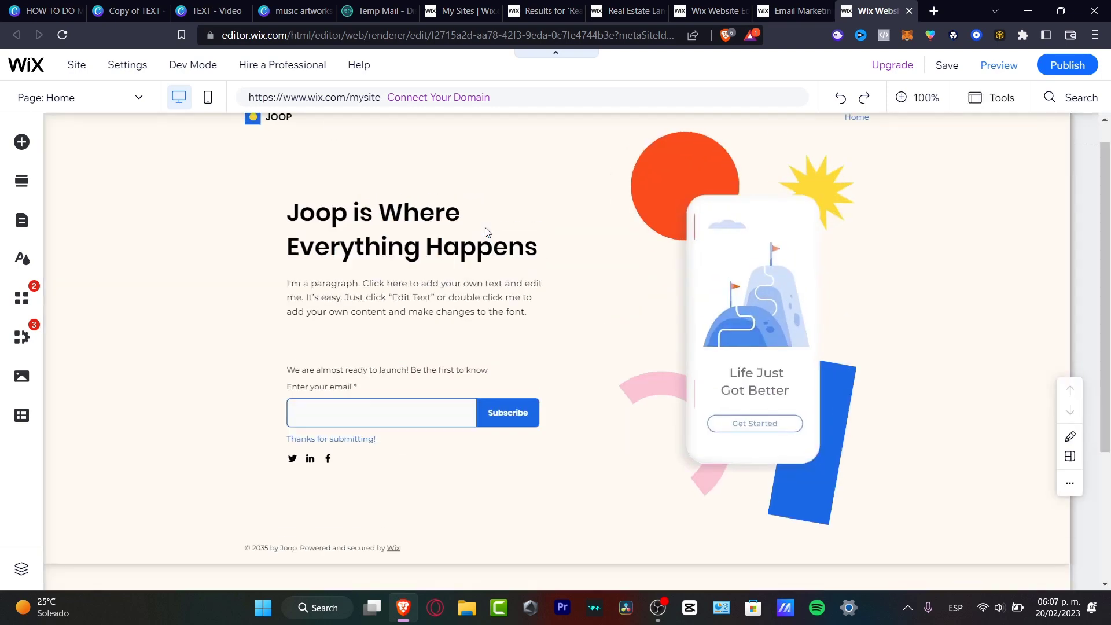
click(292, 232)
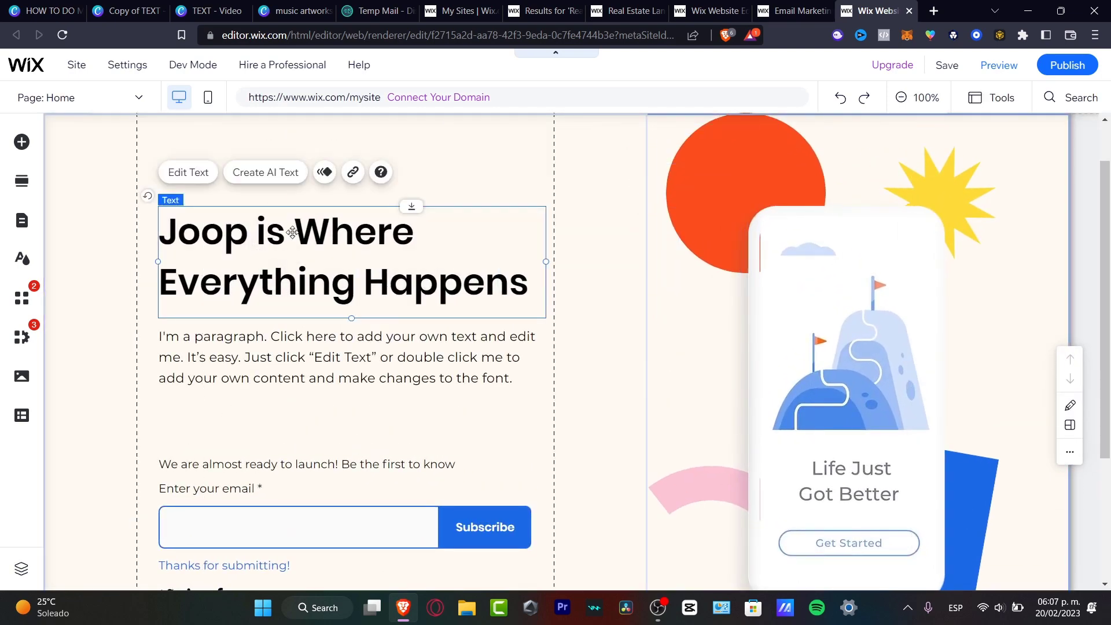
double_click(454, 249)
text(Nwe)
key(BackSpace)
key(BackSpace)
text(ew)
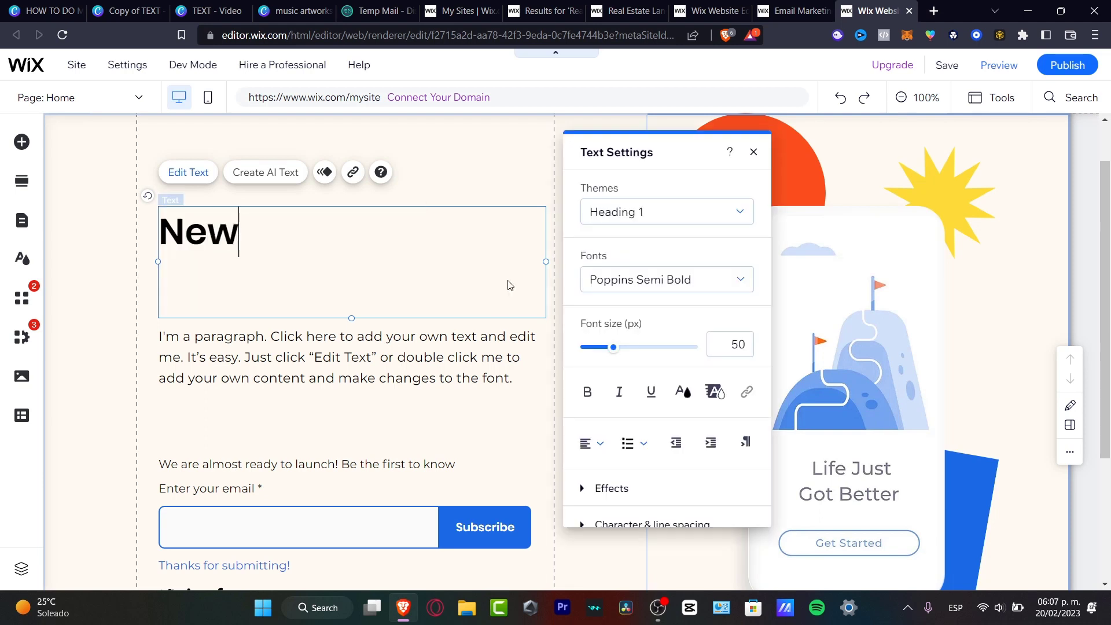
text(sletter 2)
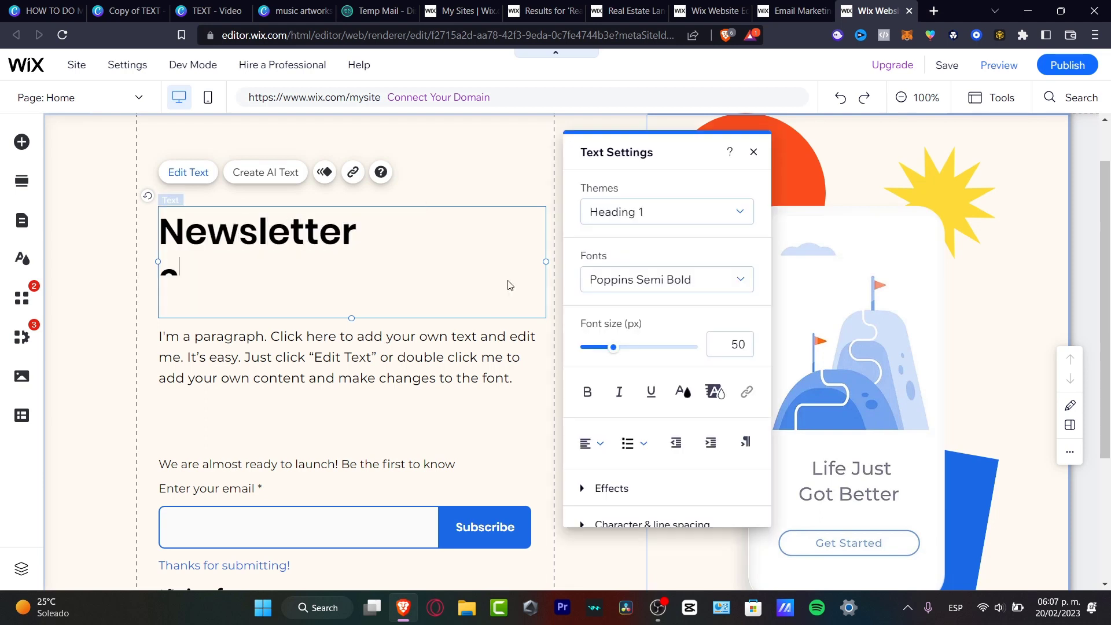
text(023 Example)
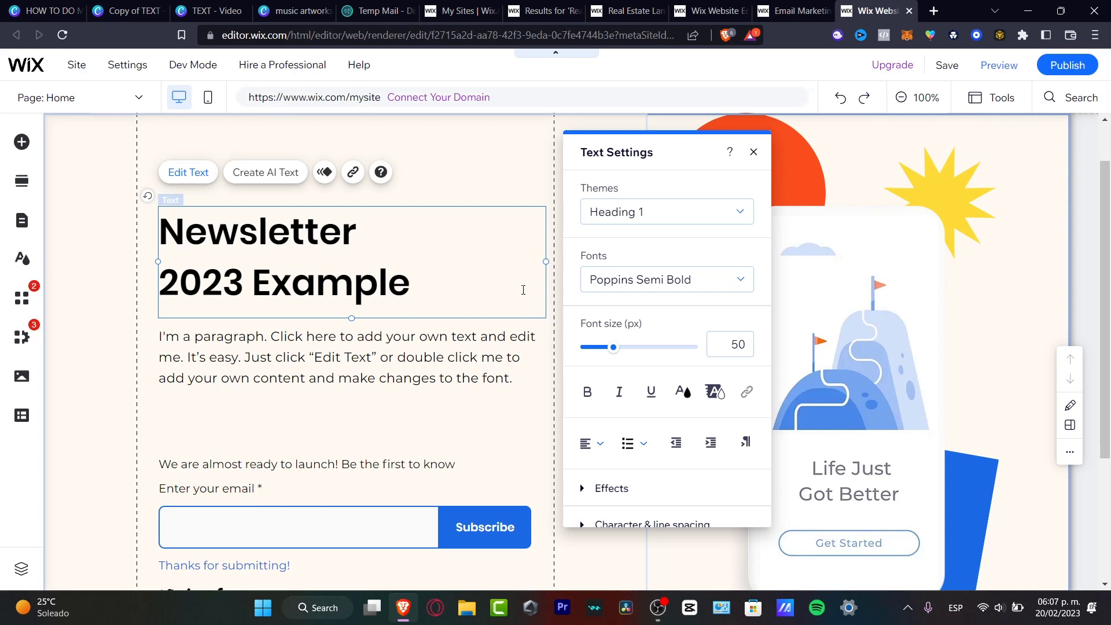
click(418, 372)
click(436, 382)
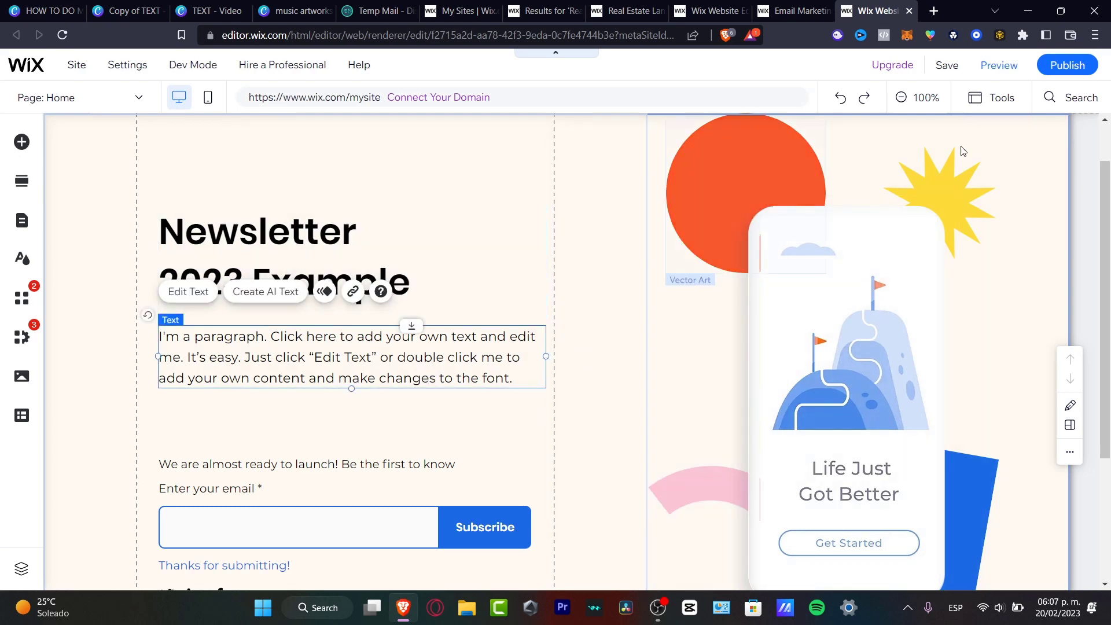
- Browse the basic shapes available for replacing the yellow star vector art, leaving the star as it is
click(988, 185)
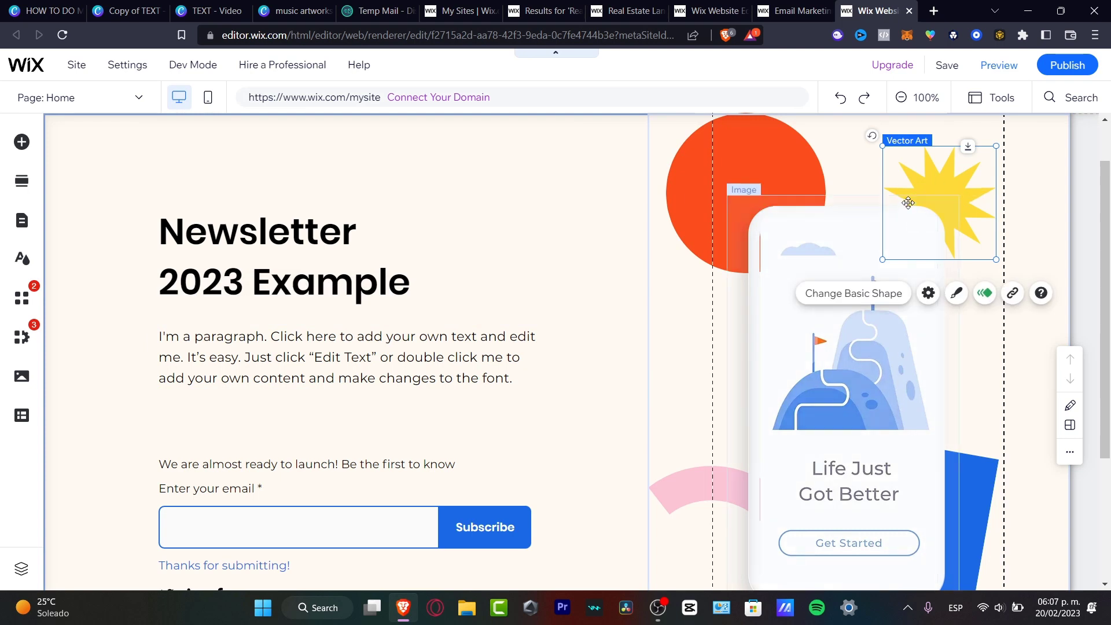
click(885, 293)
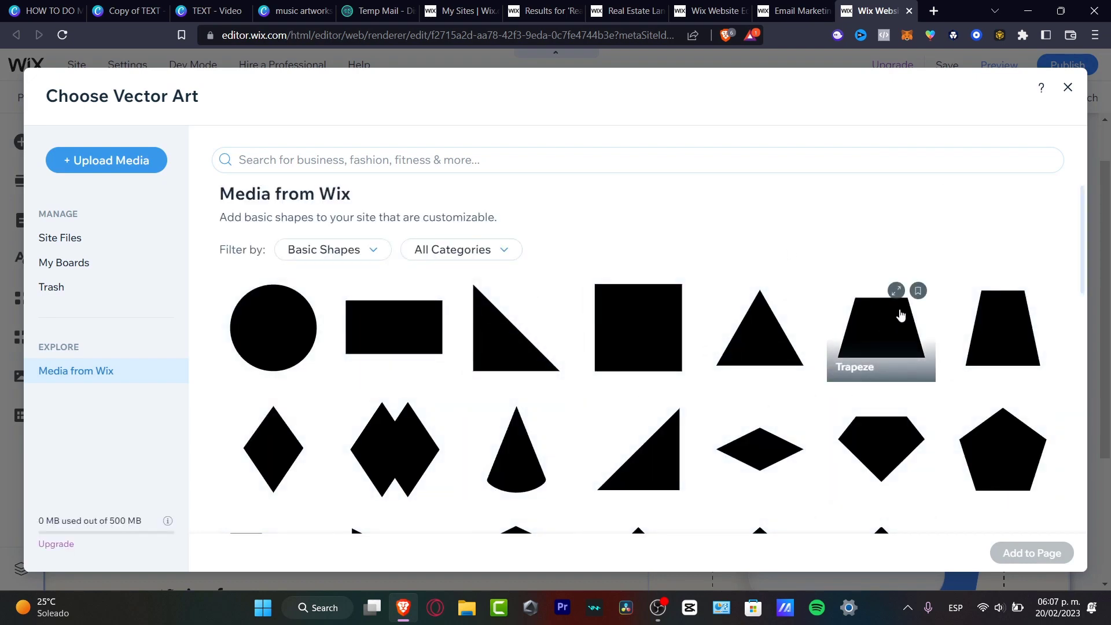
scroll(901, 315, down, 3)
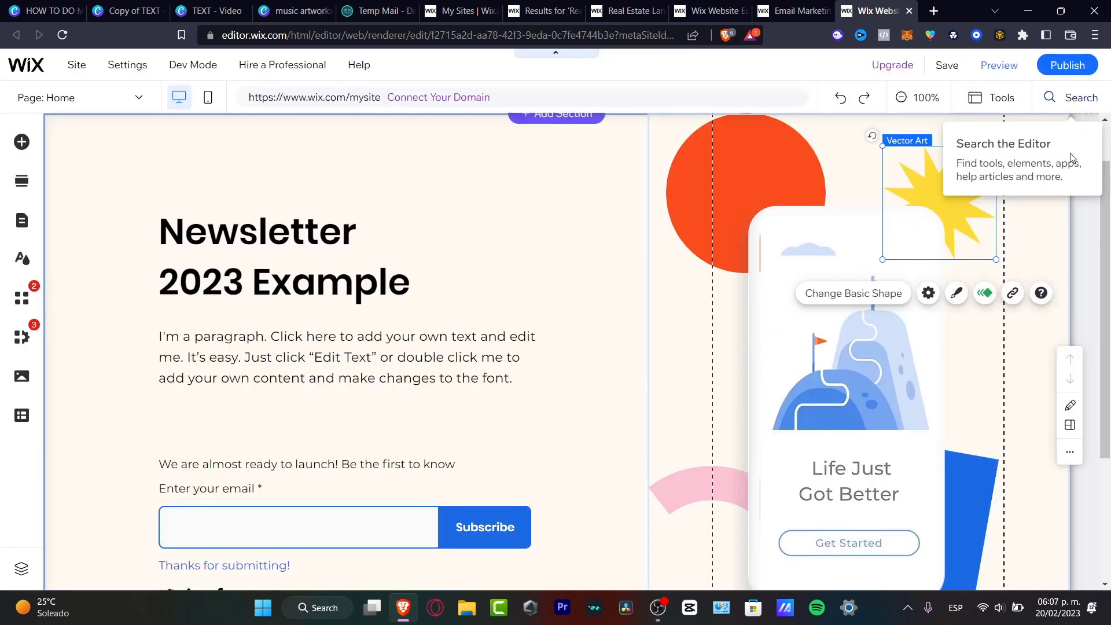
click(1067, 88)
scroll(480, 255, up, 1)
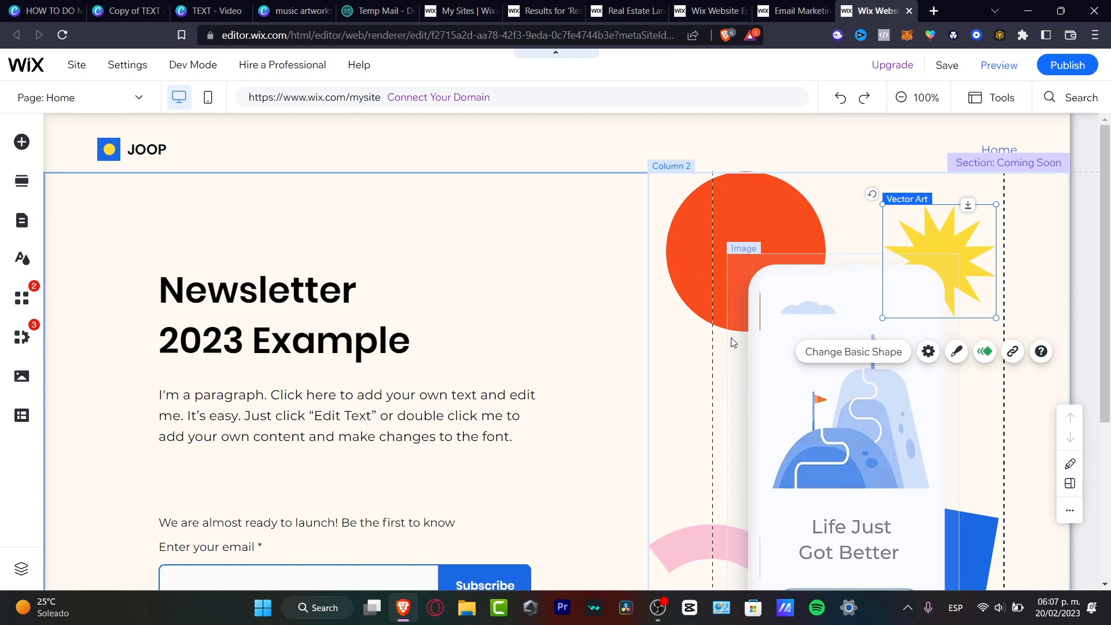
- Save the landing page and publish the site under its free Wix address
click(947, 65)
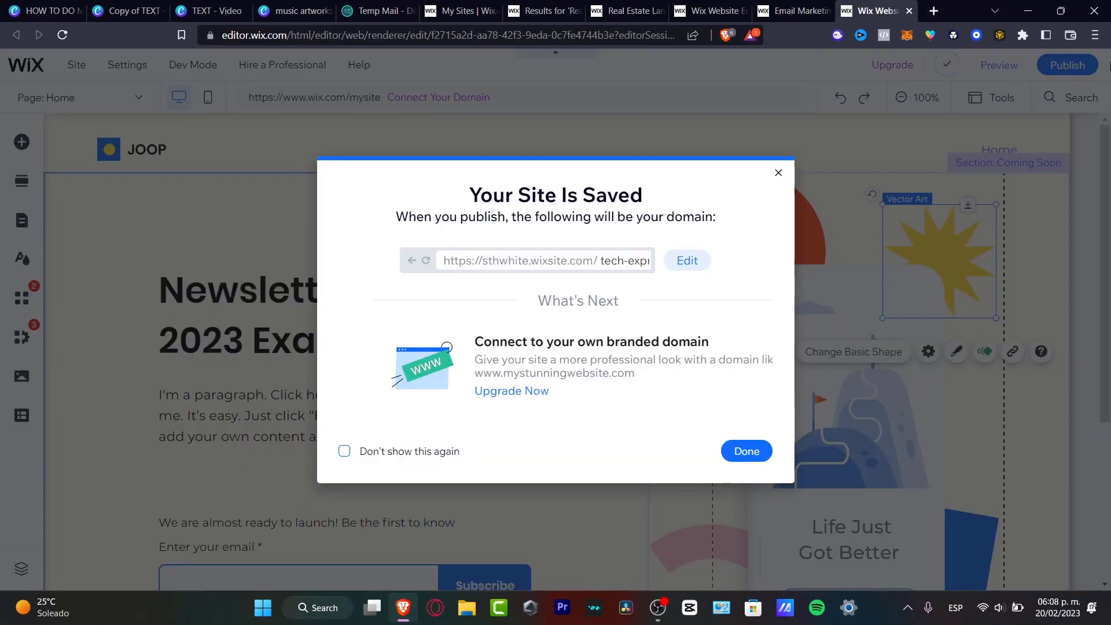
click(751, 451)
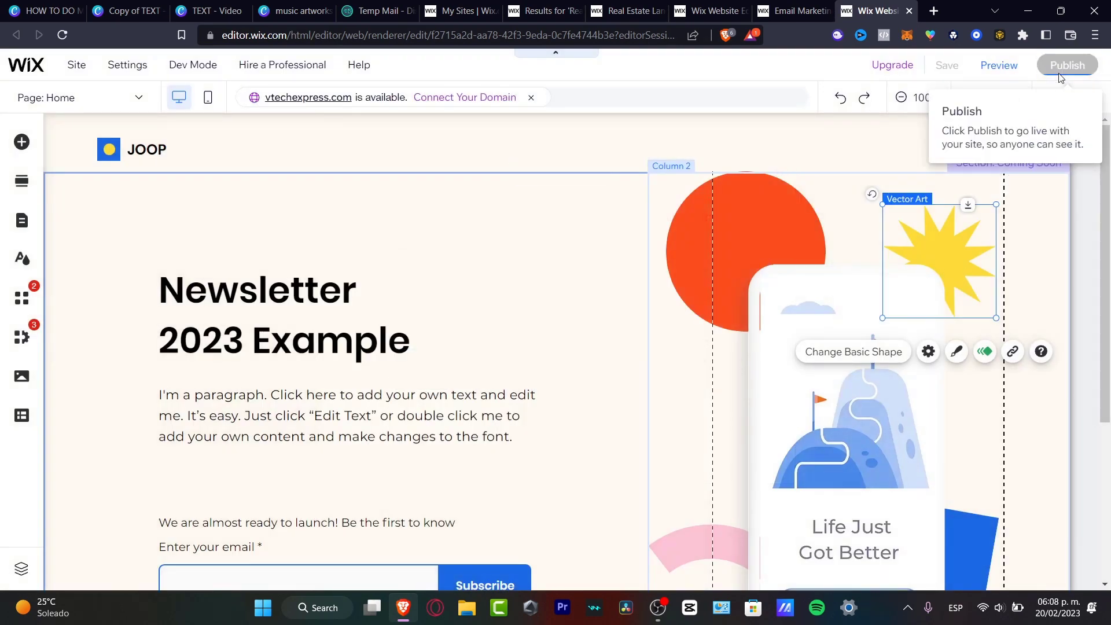
click(1062, 69)
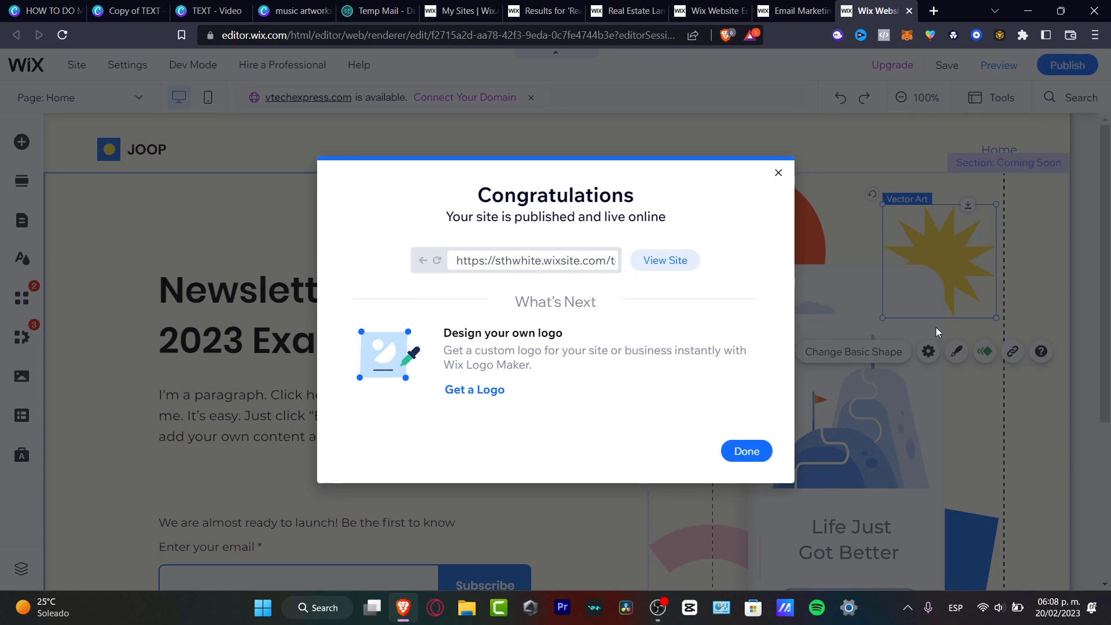
- In the White Properties Email Marketing page, start an email from the Monthly Newsletter template and dismiss the design tip
click(782, 6)
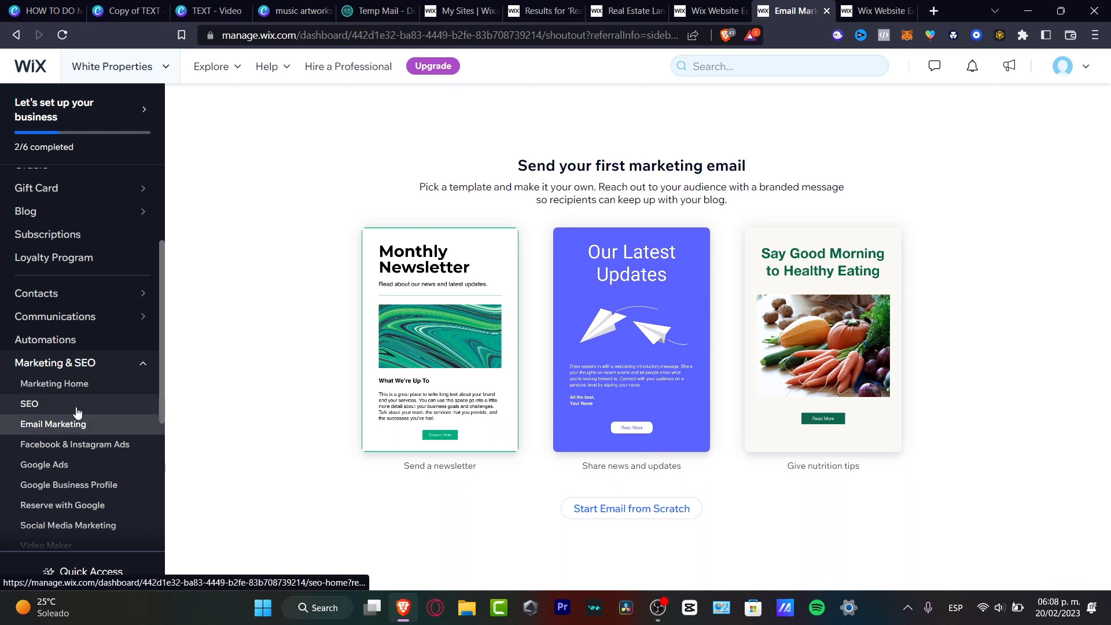
mouse_move(598, 324)
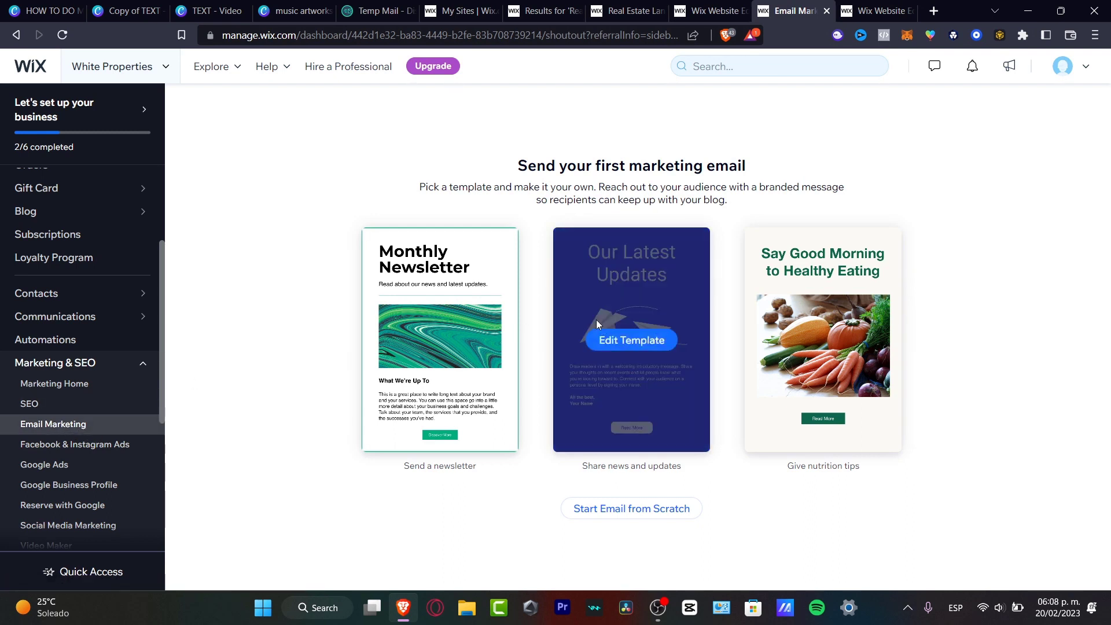
mouse_move(426, 314)
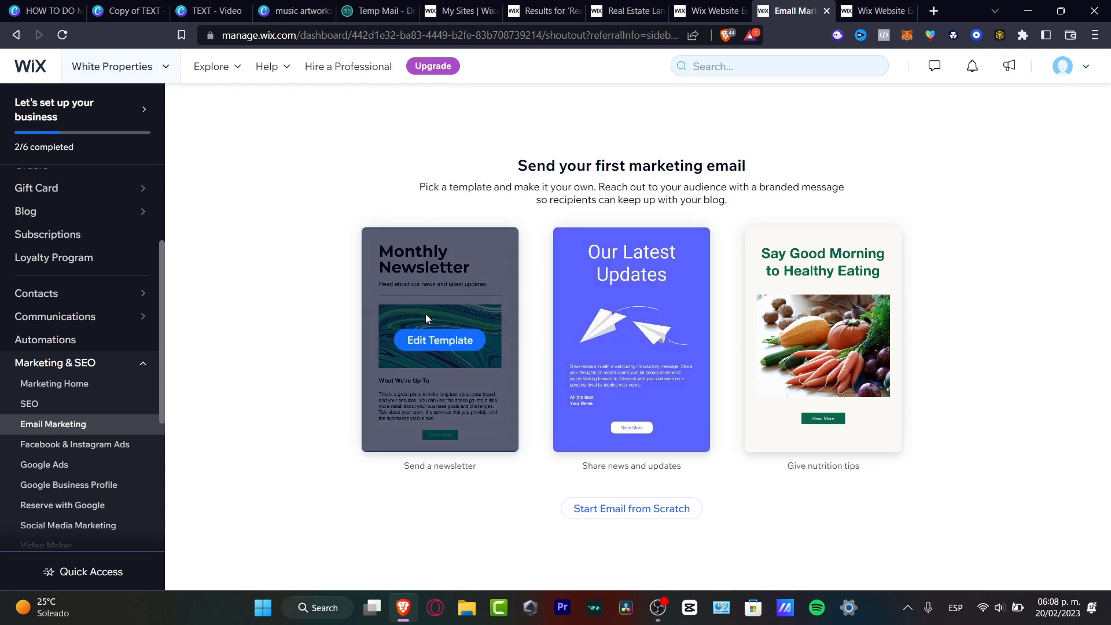
mouse_move(634, 336)
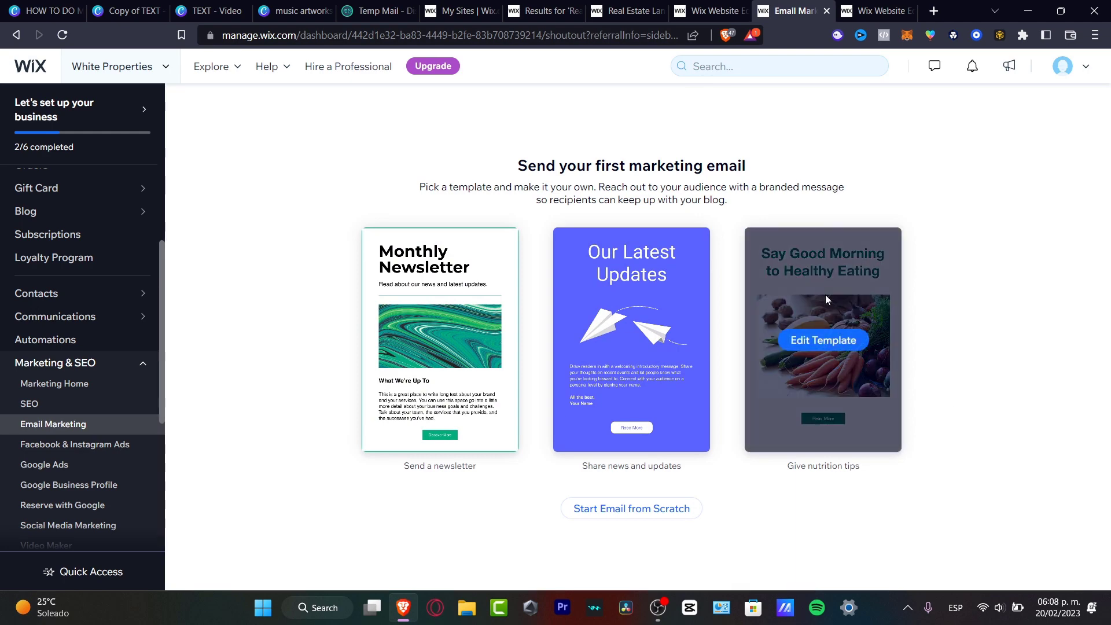
click(878, 5)
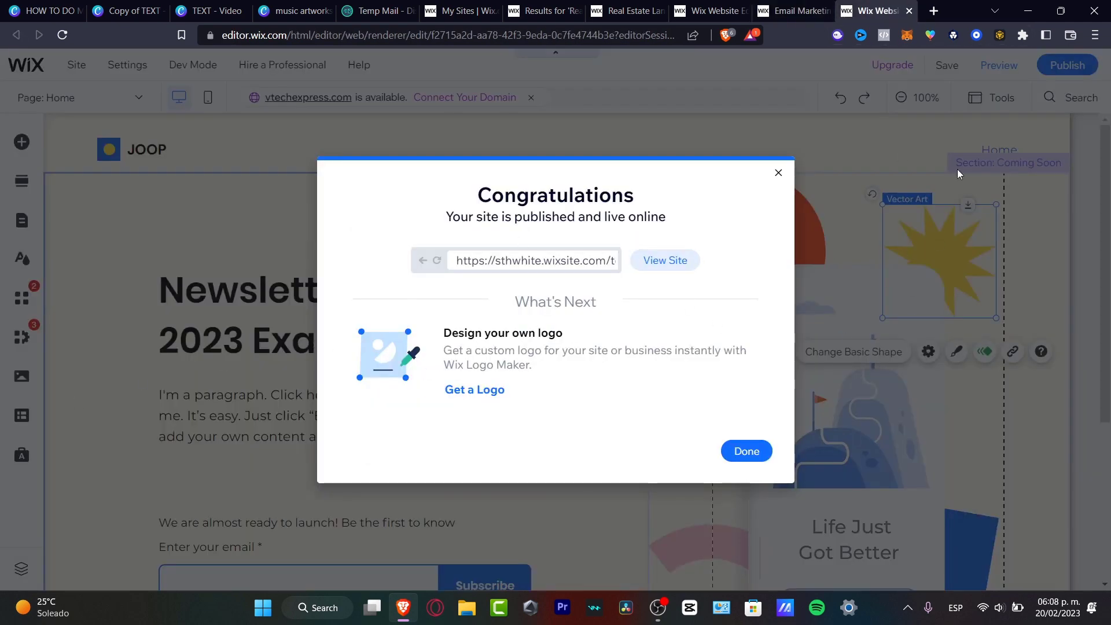
click(804, 7)
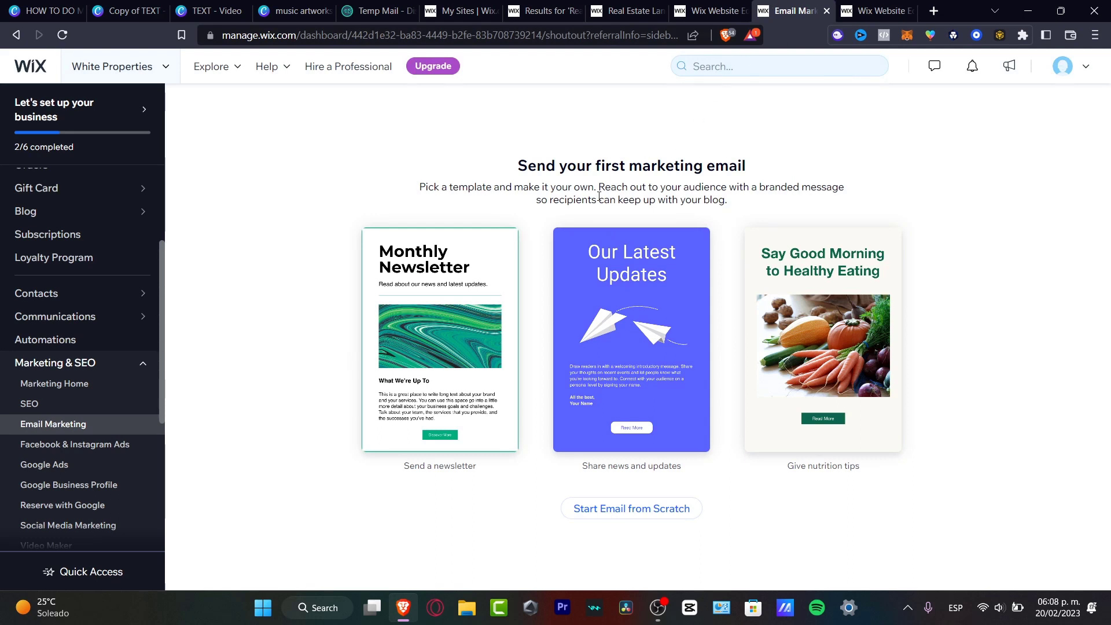
mouse_move(404, 291)
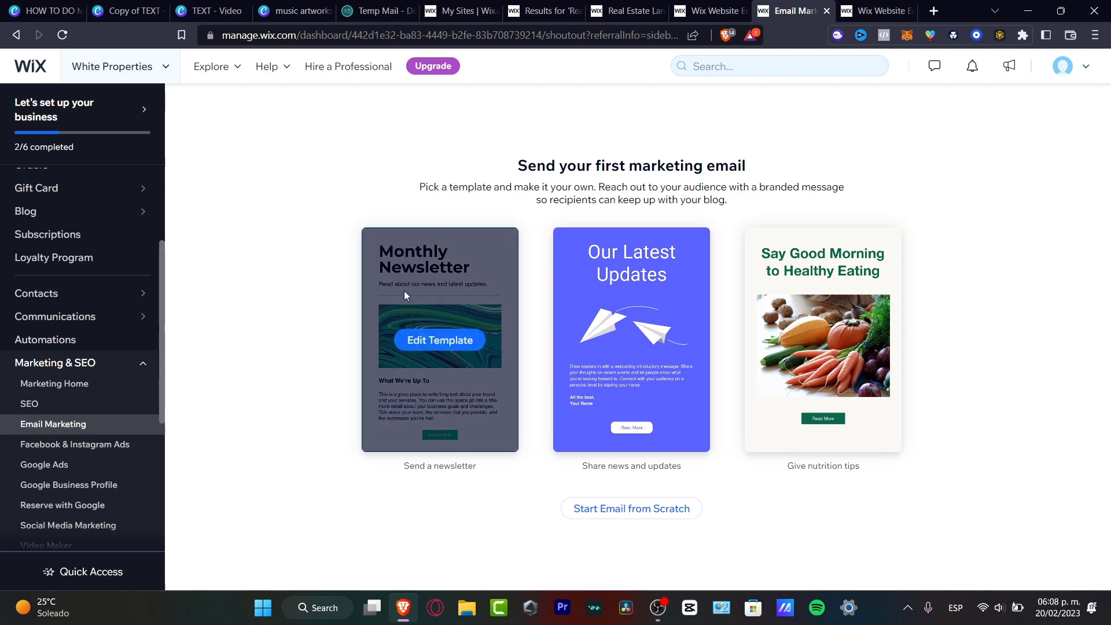
click(438, 346)
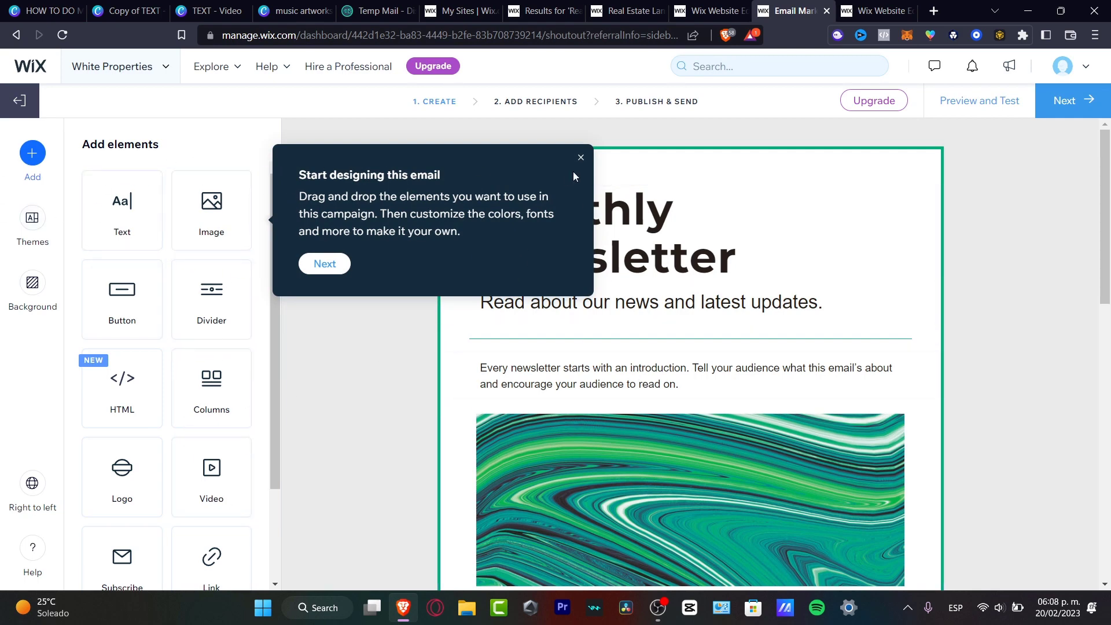
click(581, 158)
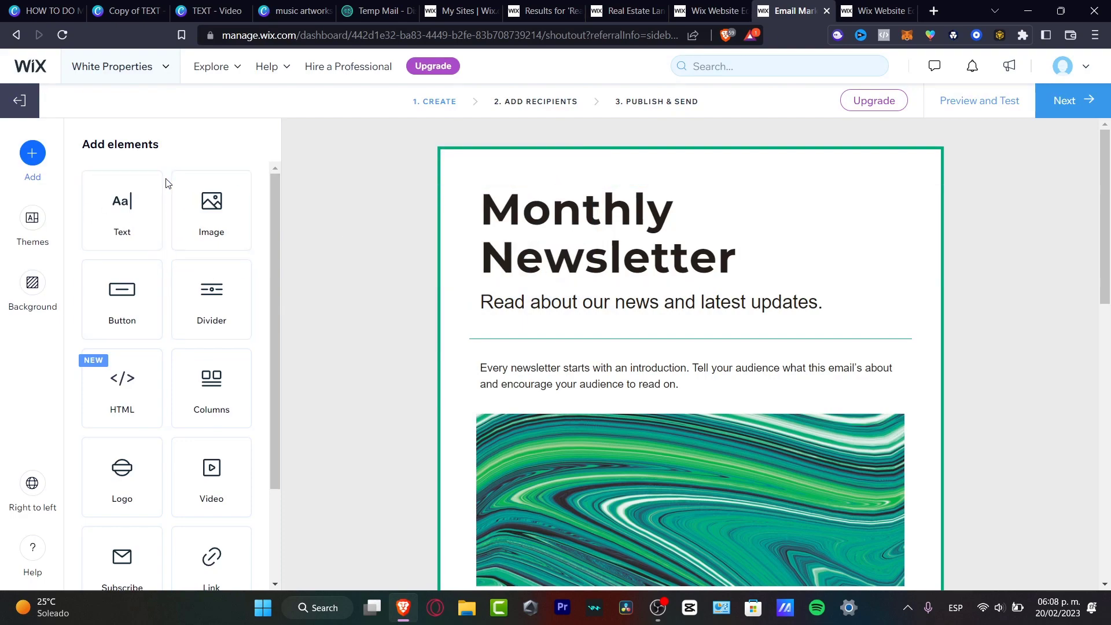
- Replace the email's "Monthly Newsletter" heading with "Catchy Title"
scroll(963, 308, down, 12)
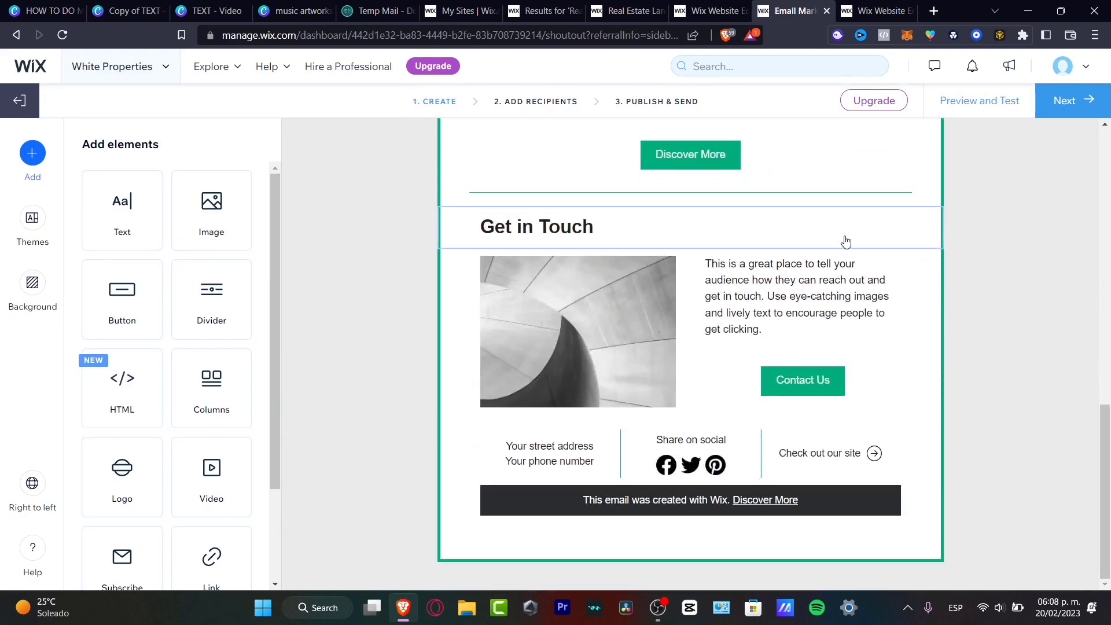
scroll(845, 241, up, 12)
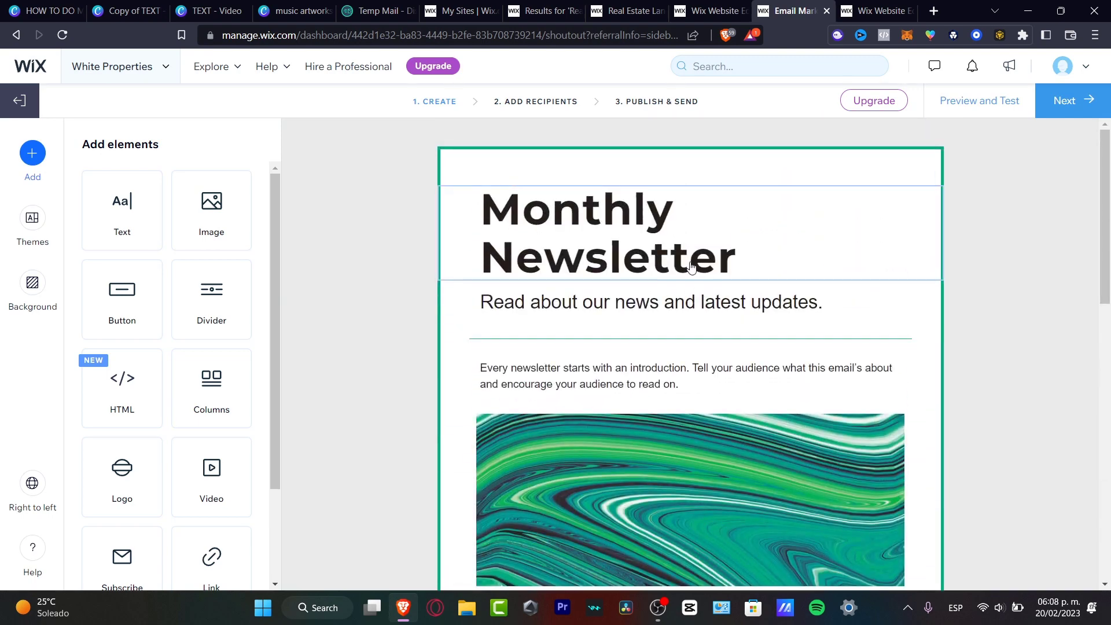
click(692, 266)
drag(739, 258, 512, 172)
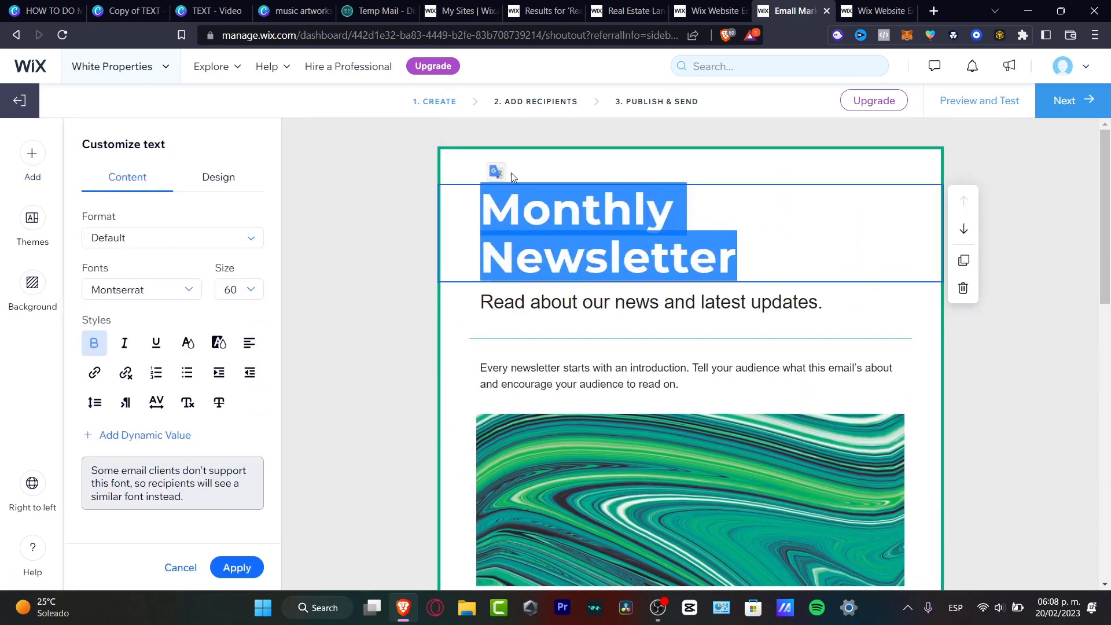
text(Catchy Ti)
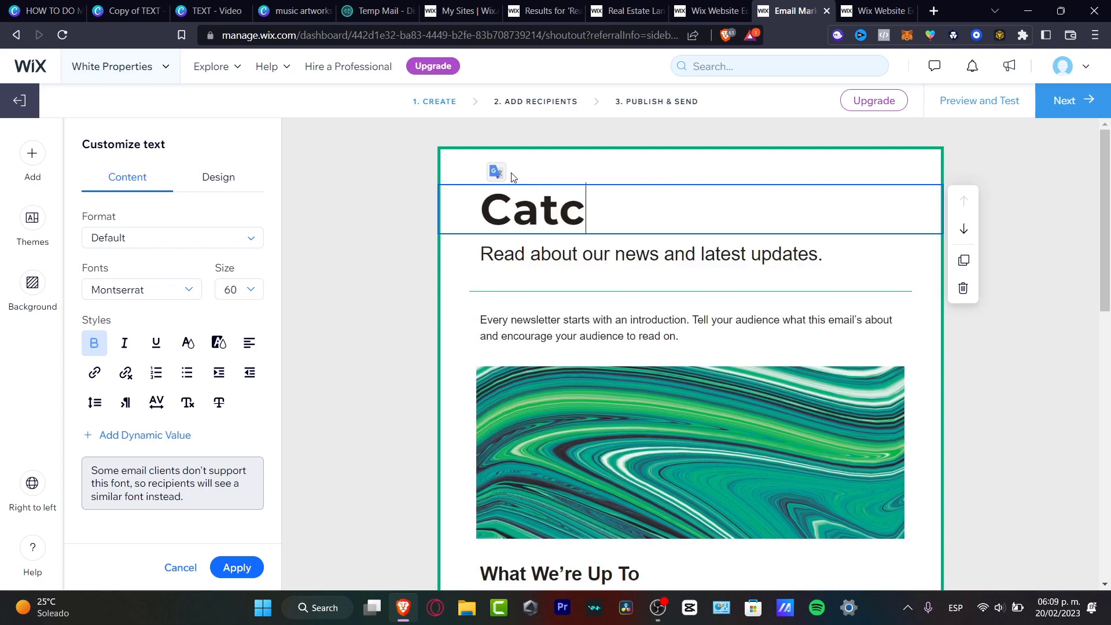
text(tle)
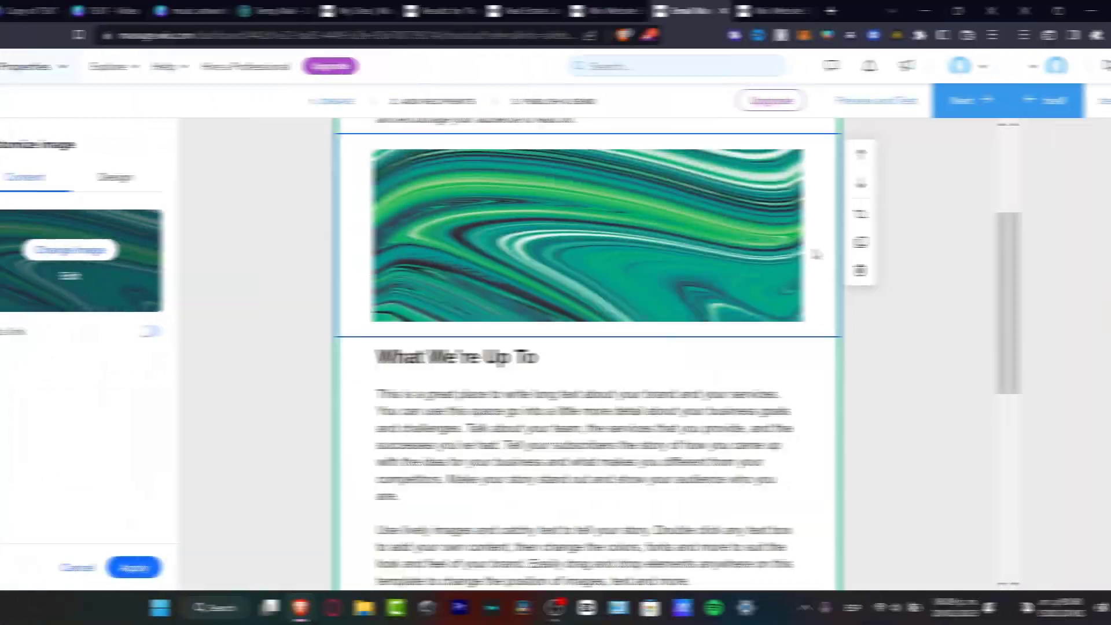
- Continue to the Add Recipients stage and go through the recipient field and the contact import option
scroll(920, 257, down, 7)
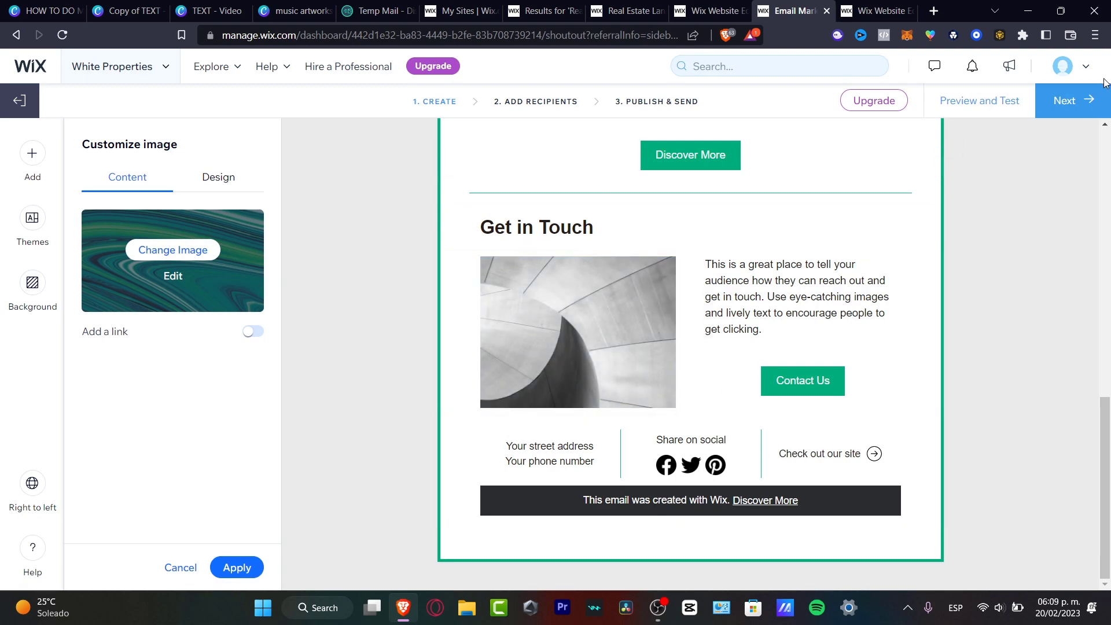
click(1083, 107)
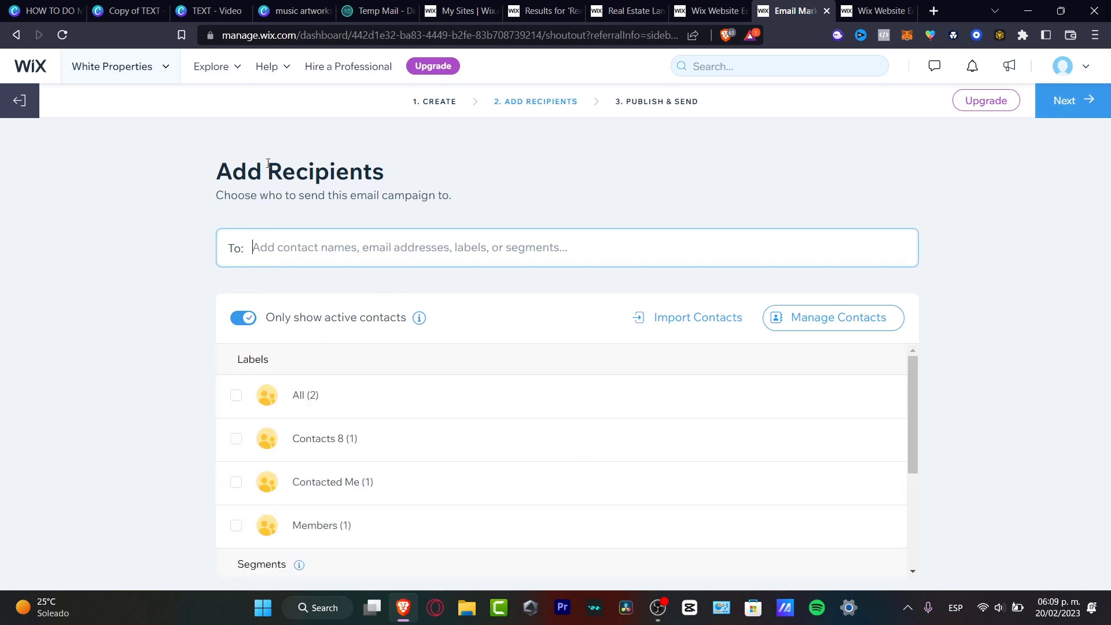
drag(246, 193, 455, 192)
click(500, 248)
click(718, 322)
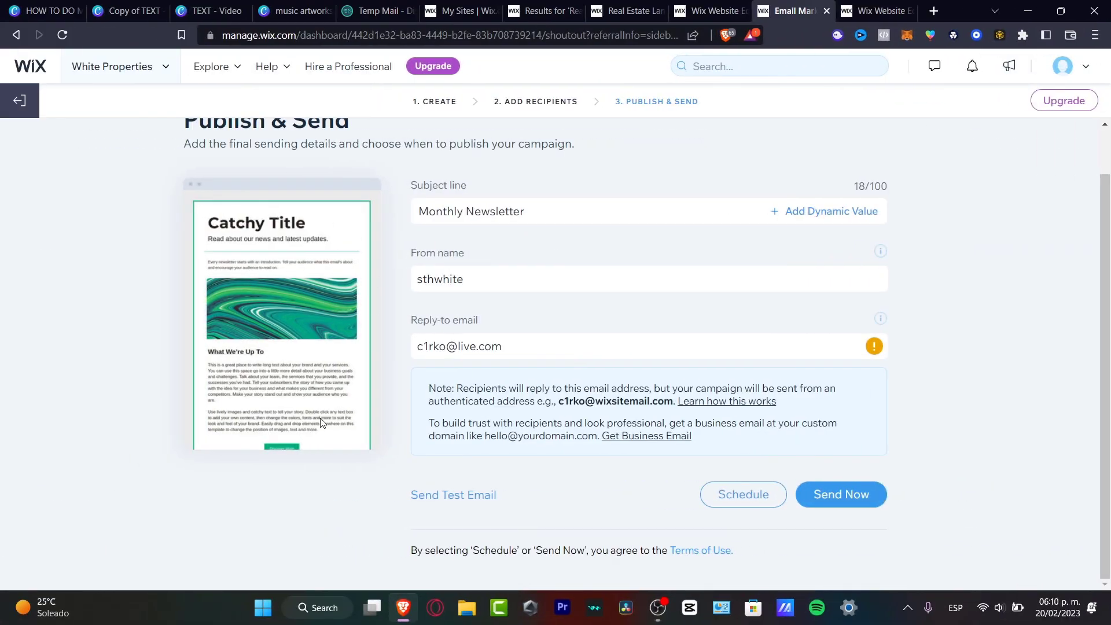
- Return to the email's Create stage and open the settings of the Discover More button
click(443, 102)
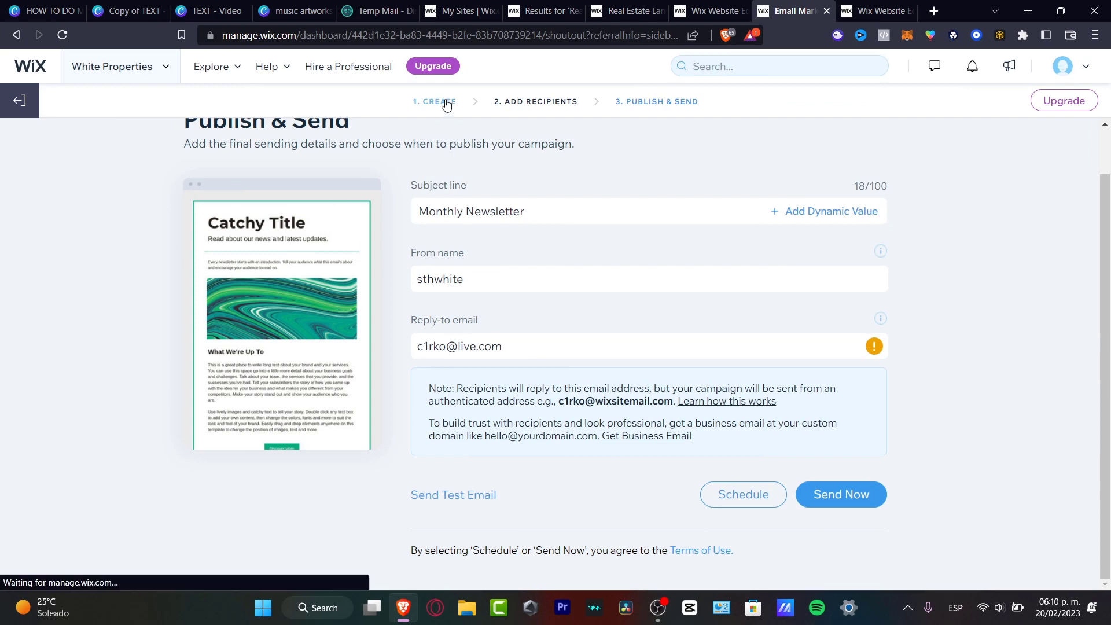
scroll(828, 422, down, 10)
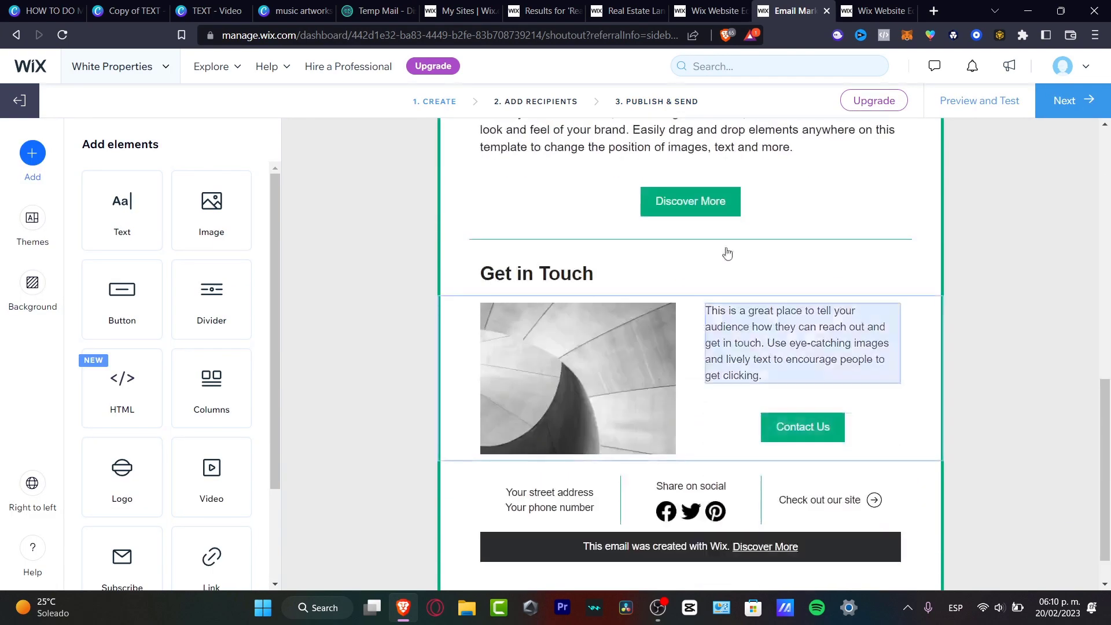
click(715, 209)
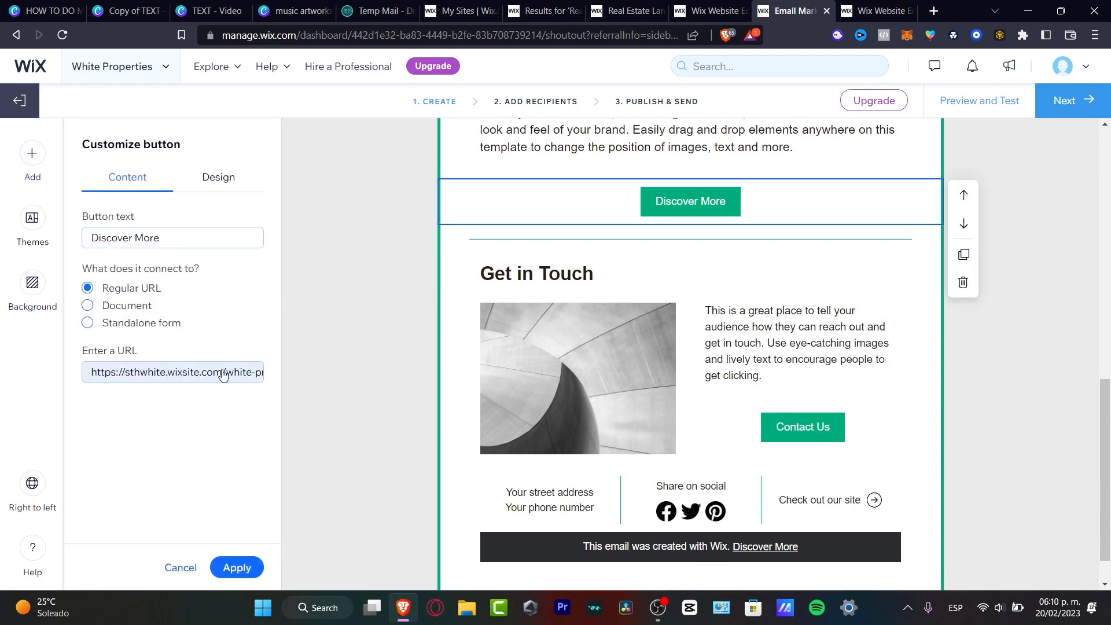
- View the published landing page from the website editor and copy its web address
click(880, 10)
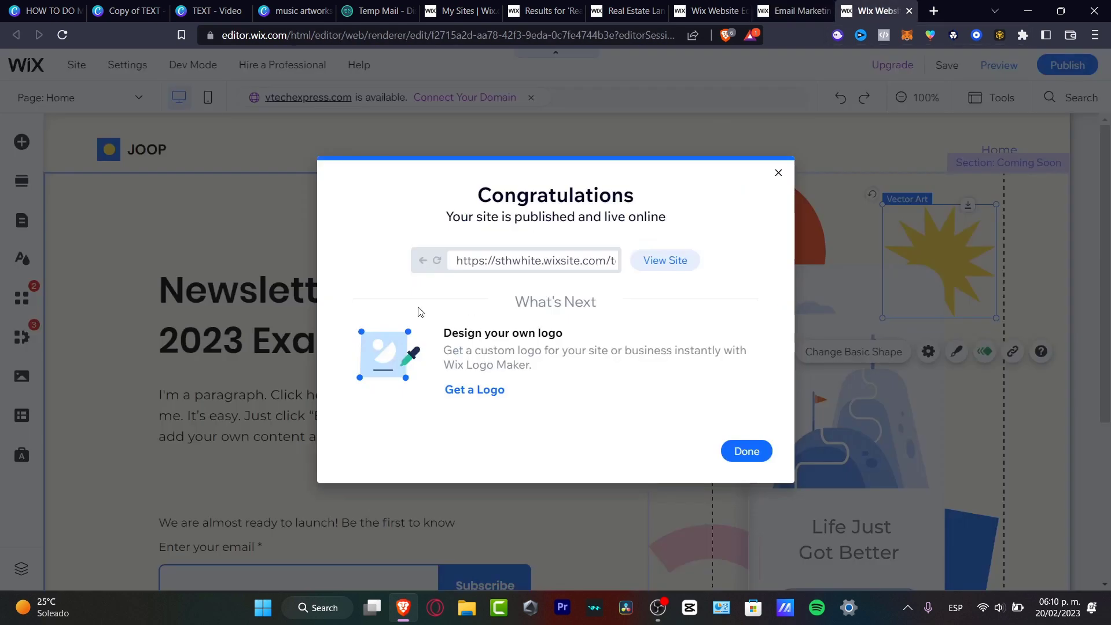
click(651, 259)
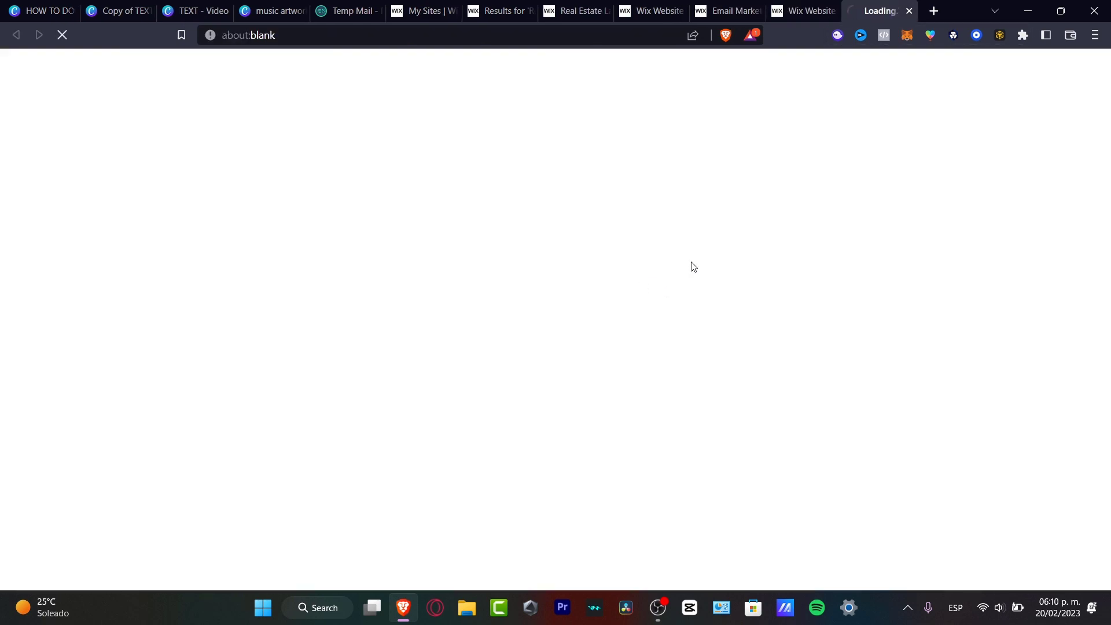
click(426, 40)
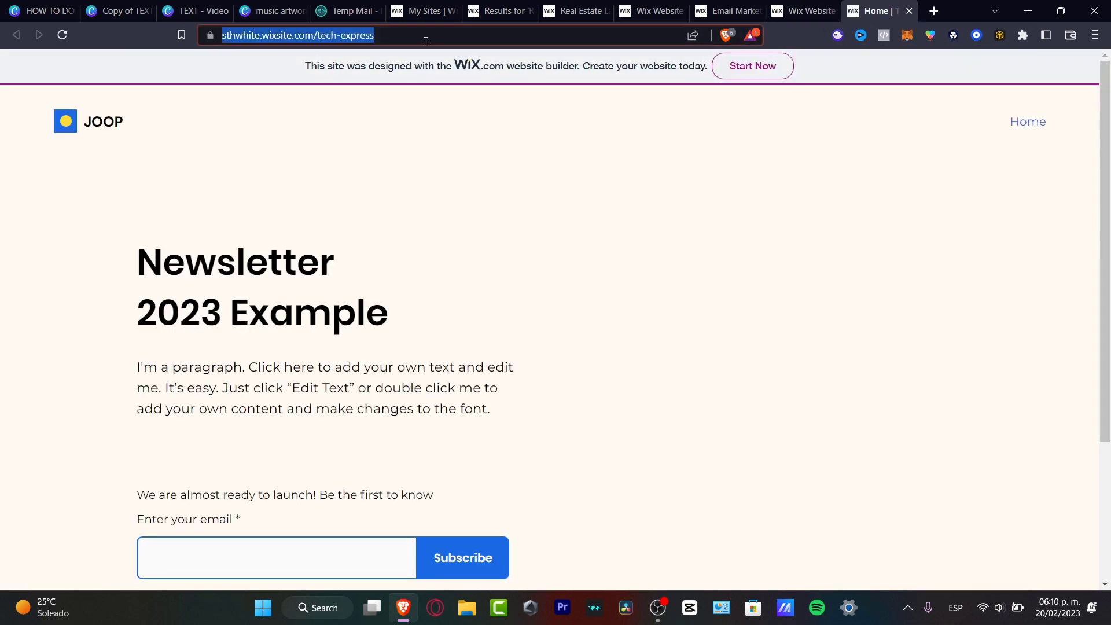
click(808, 10)
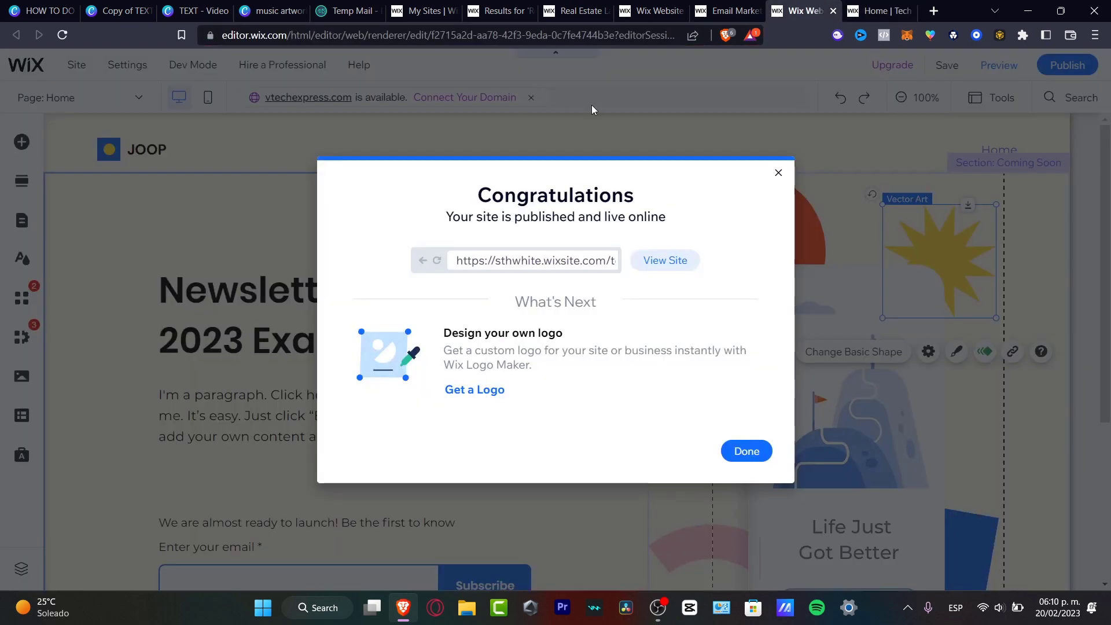
- Back in the email, set the Discover More button's URL to the published tech-express landing page and apply it
click(726, 11)
click(200, 371)
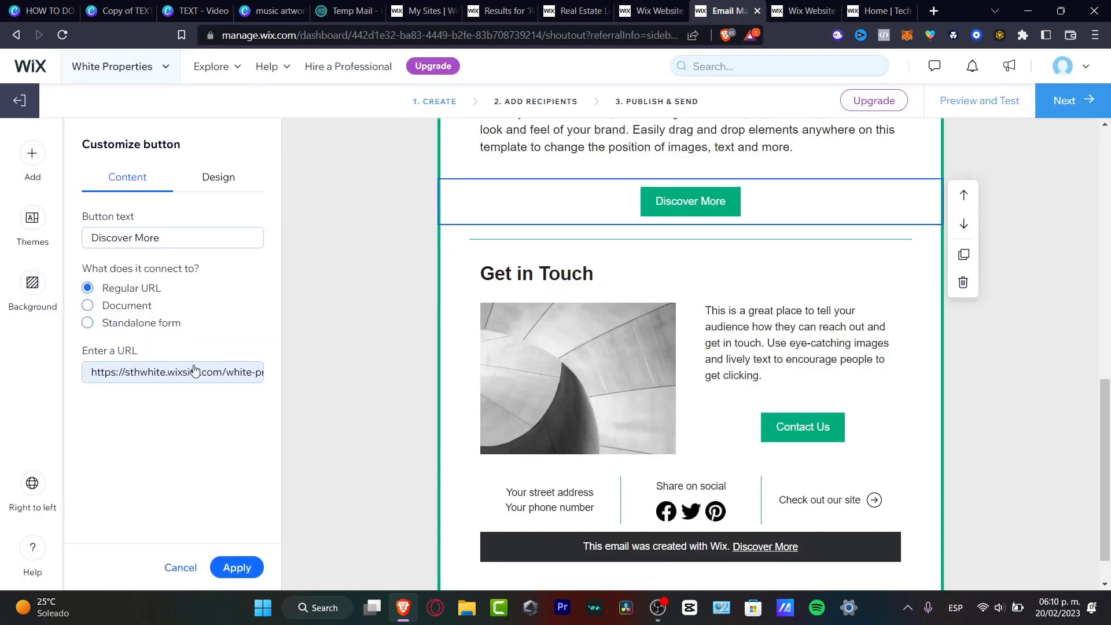
triple_click(199, 371)
key(ctrl+v)
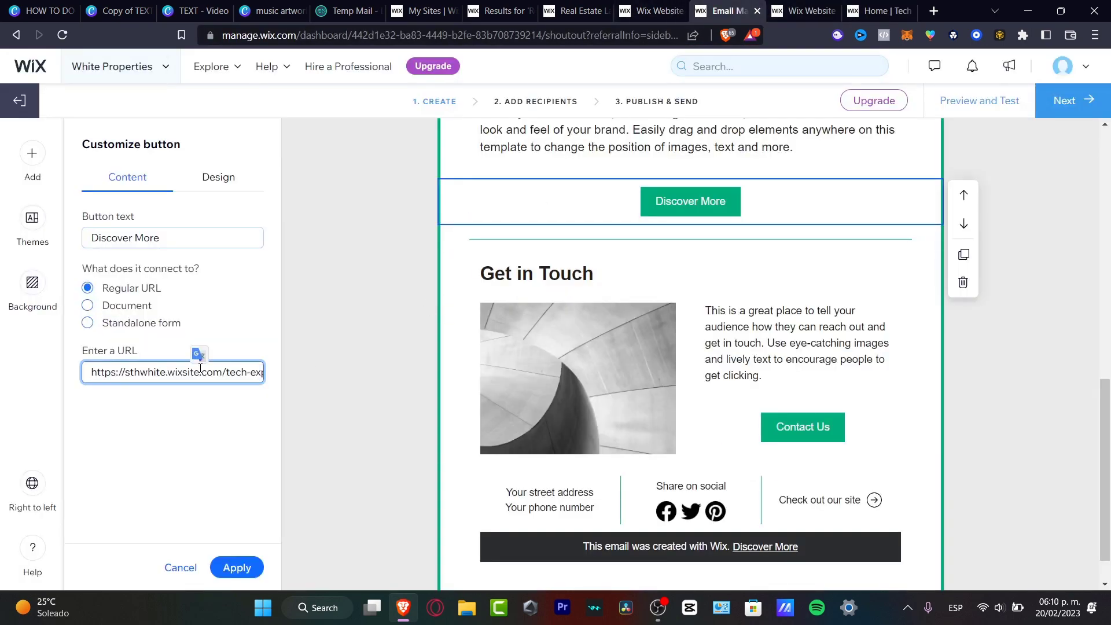
click(234, 568)
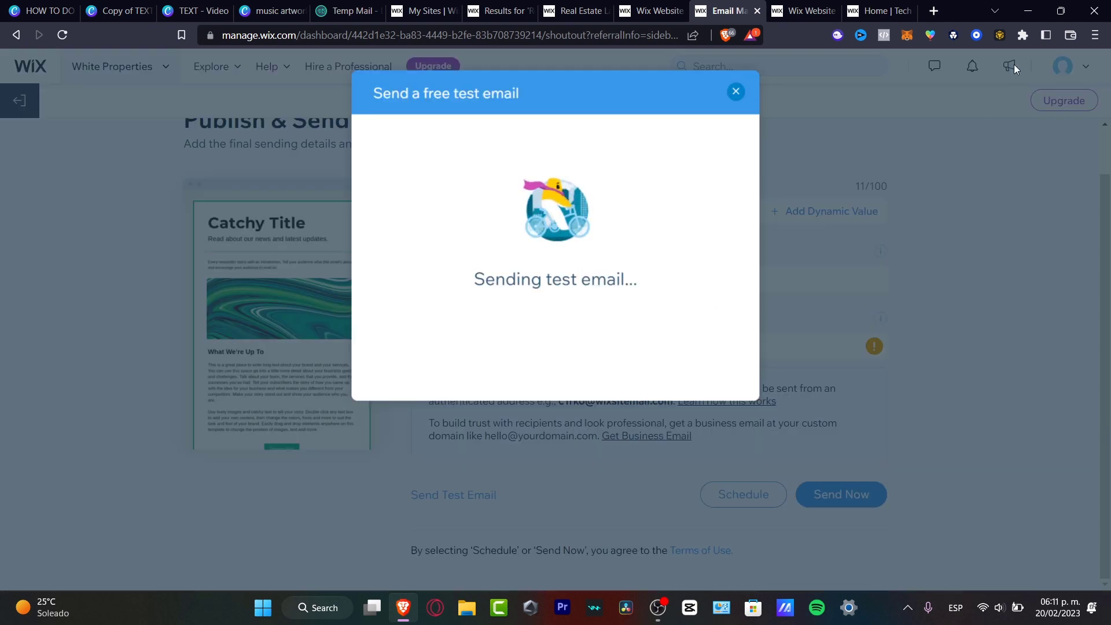
- Open the live.com mailbox in a new browser tab
click(934, 11)
text(live.com)
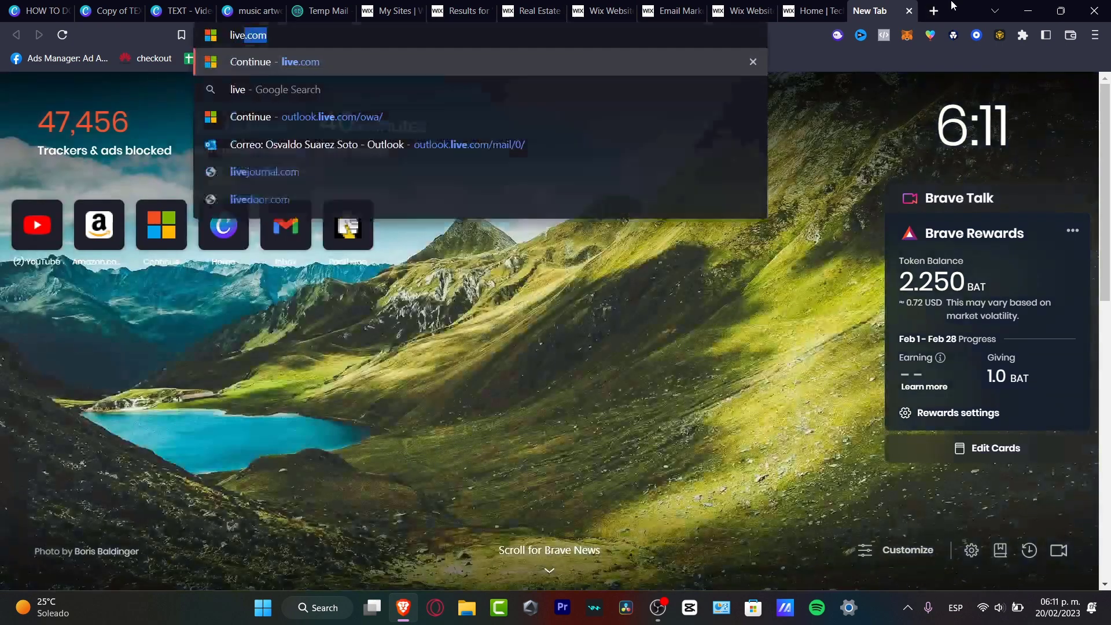
key(Return)
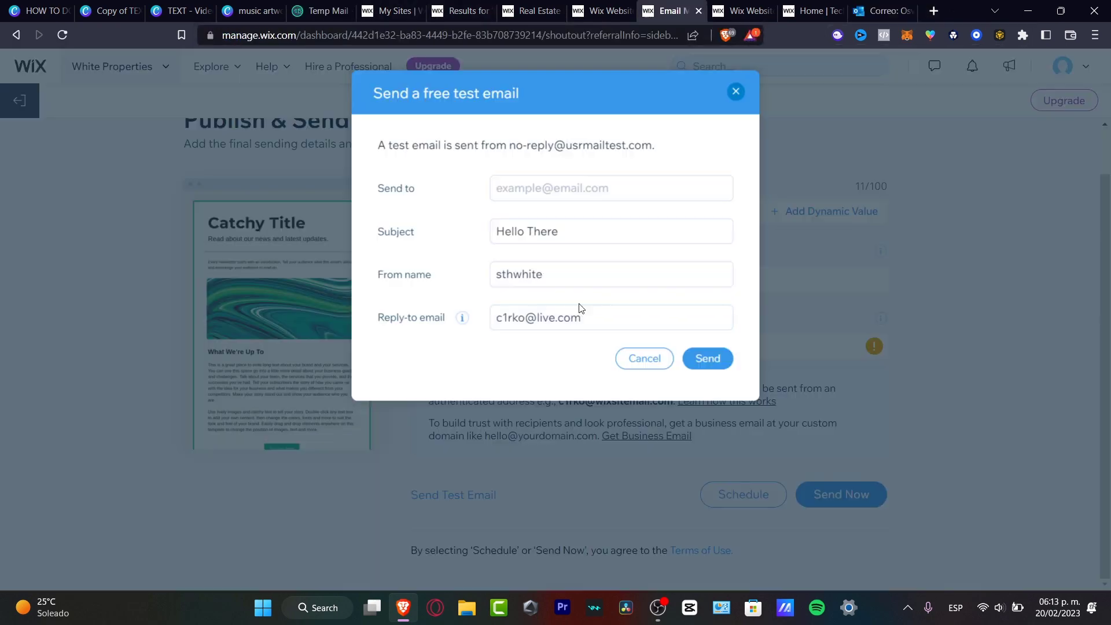
- Back in the Wix campaign, send a free test email to the copied temporary email address and close the dialog
click(571, 184)
key(ctrl+v)
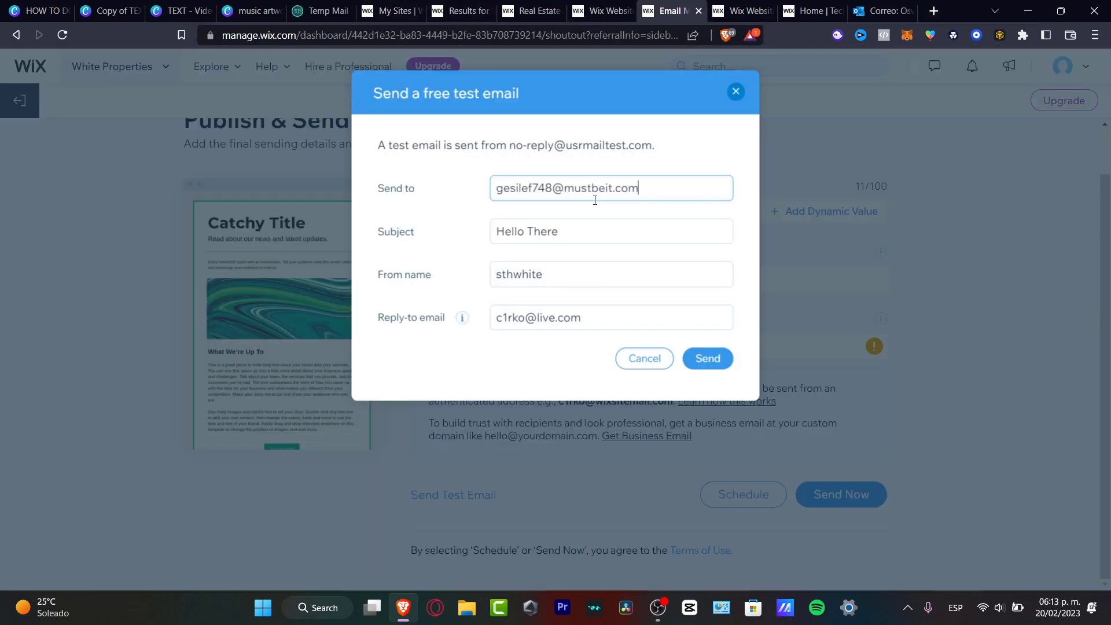
click(701, 356)
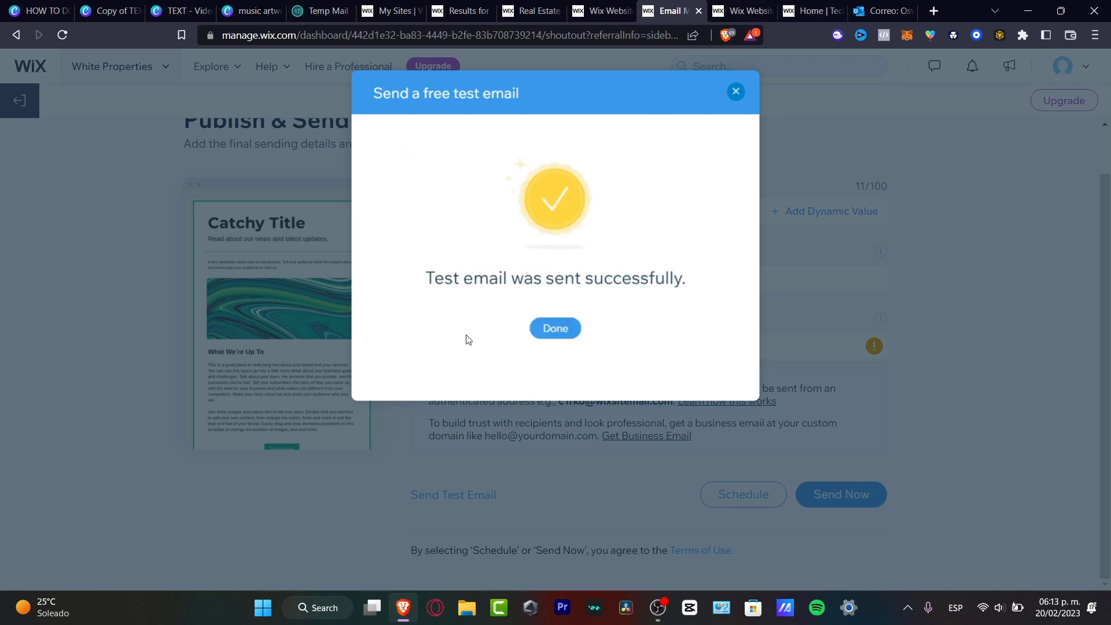
click(576, 327)
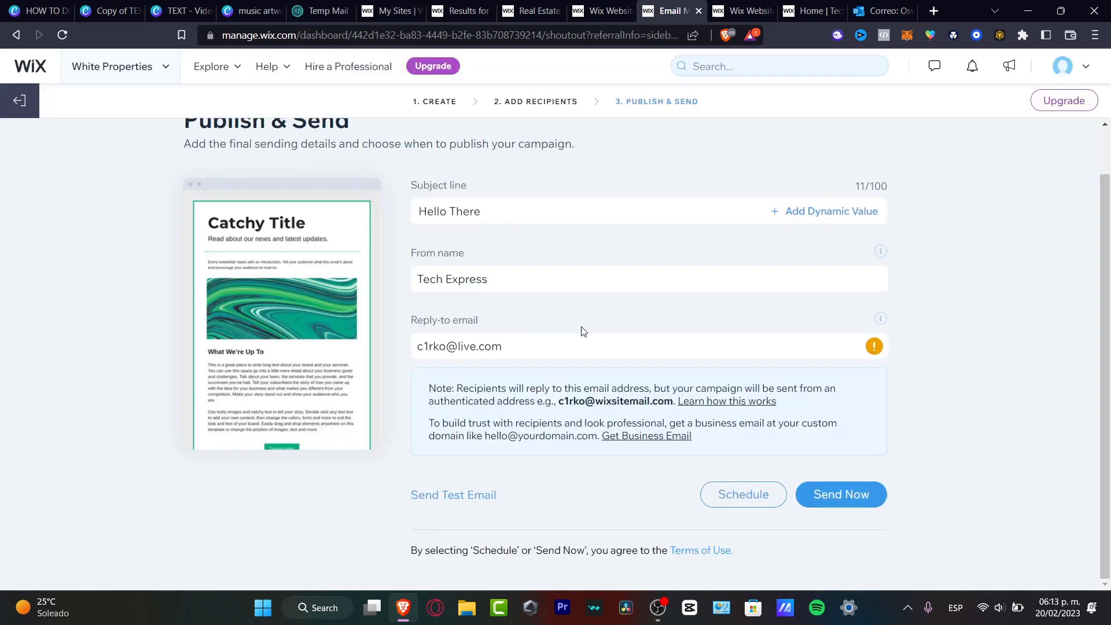
- Switch to Temp Mail, go back to the message list and refresh the inbox to check for the test email
click(317, 9)
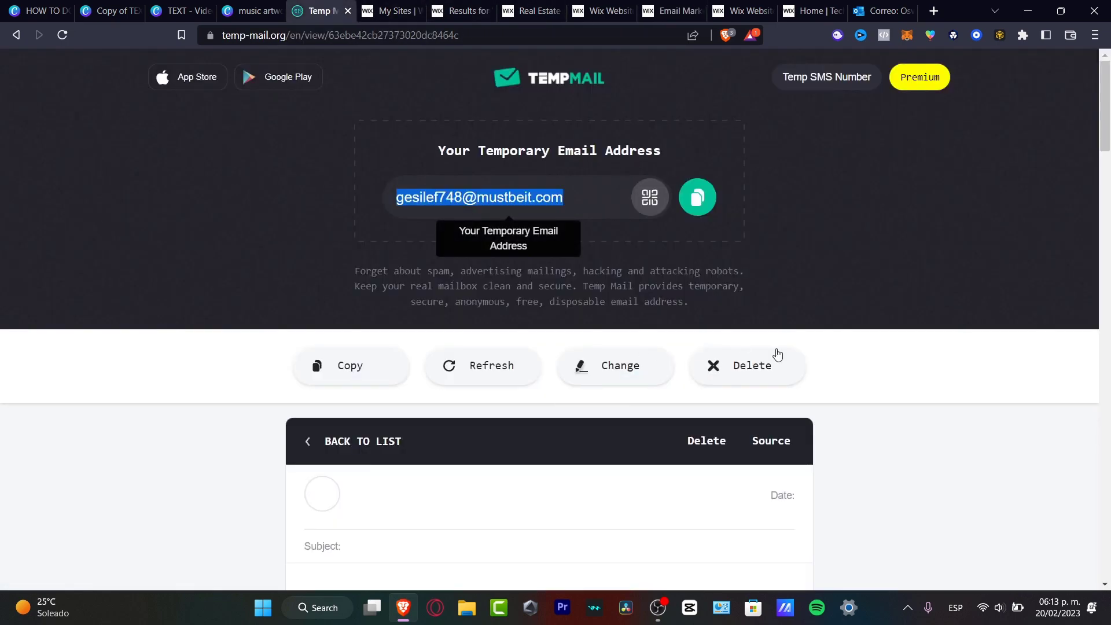
scroll(776, 354, down, 4)
scroll(776, 354, up, 4)
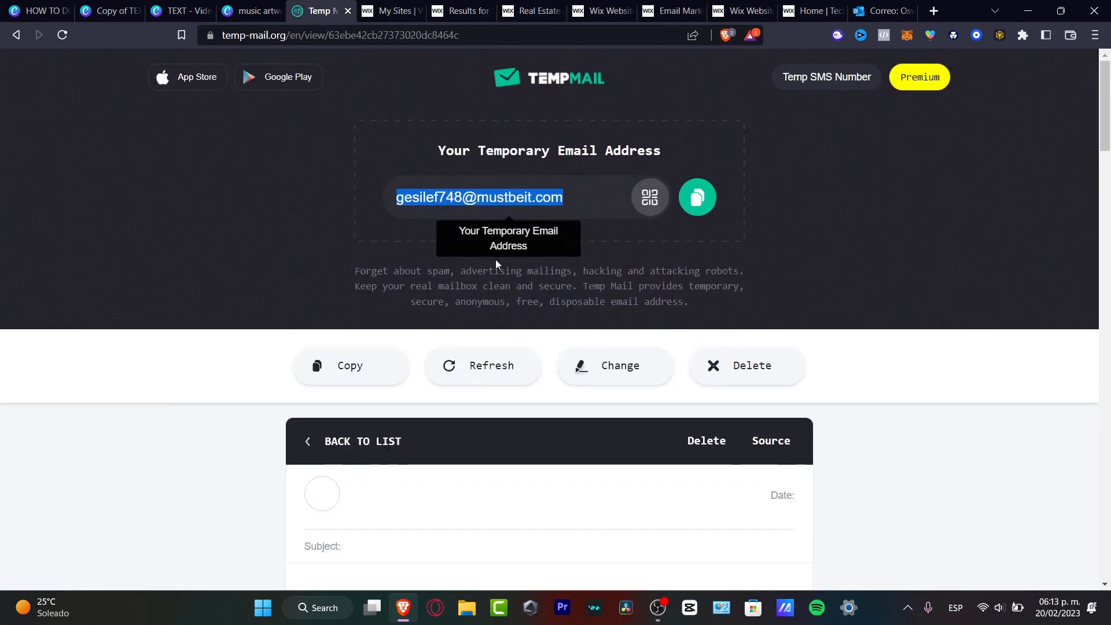
click(306, 444)
scroll(950, 303, down, 3)
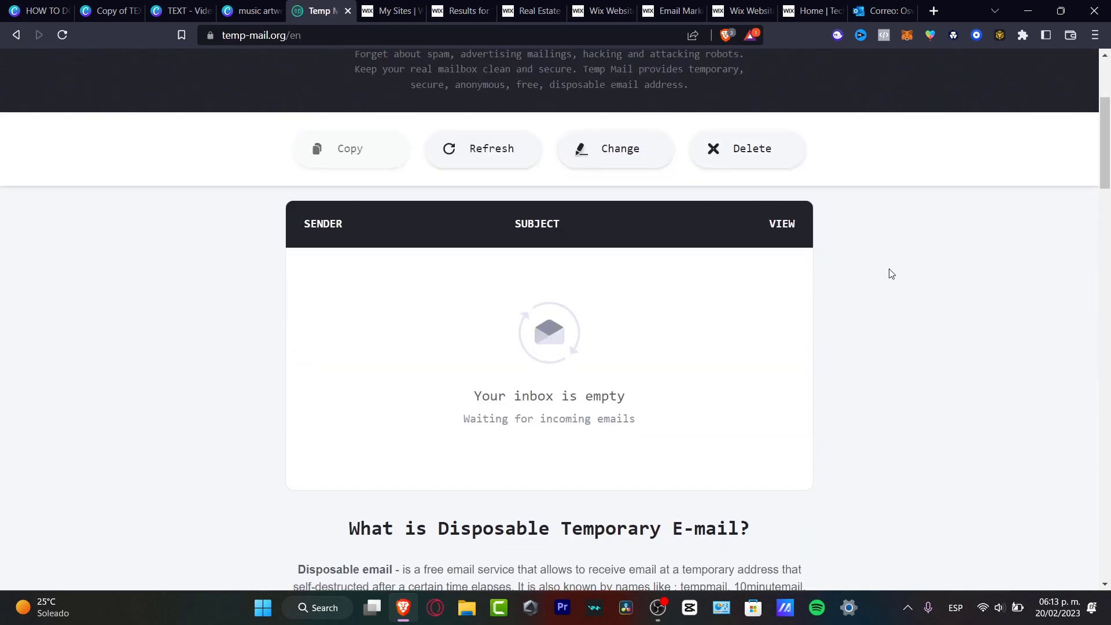
click(479, 154)
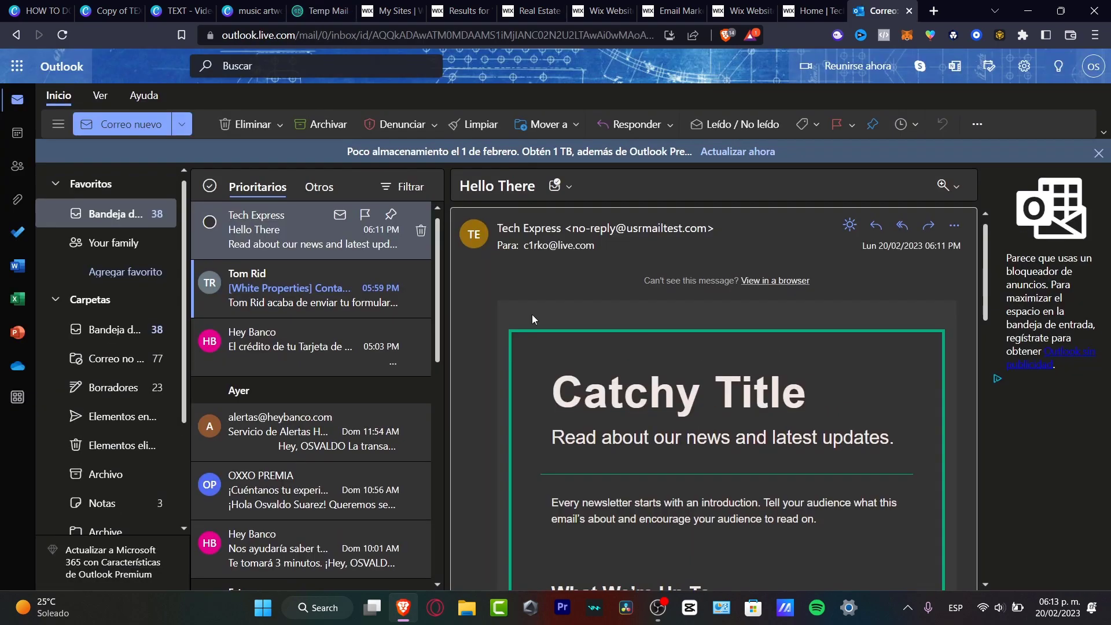
- In the Outlook mailbox, read through the Hello There test email and follow its Discover More button to the landing page
scroll(860, 384, down, 15)
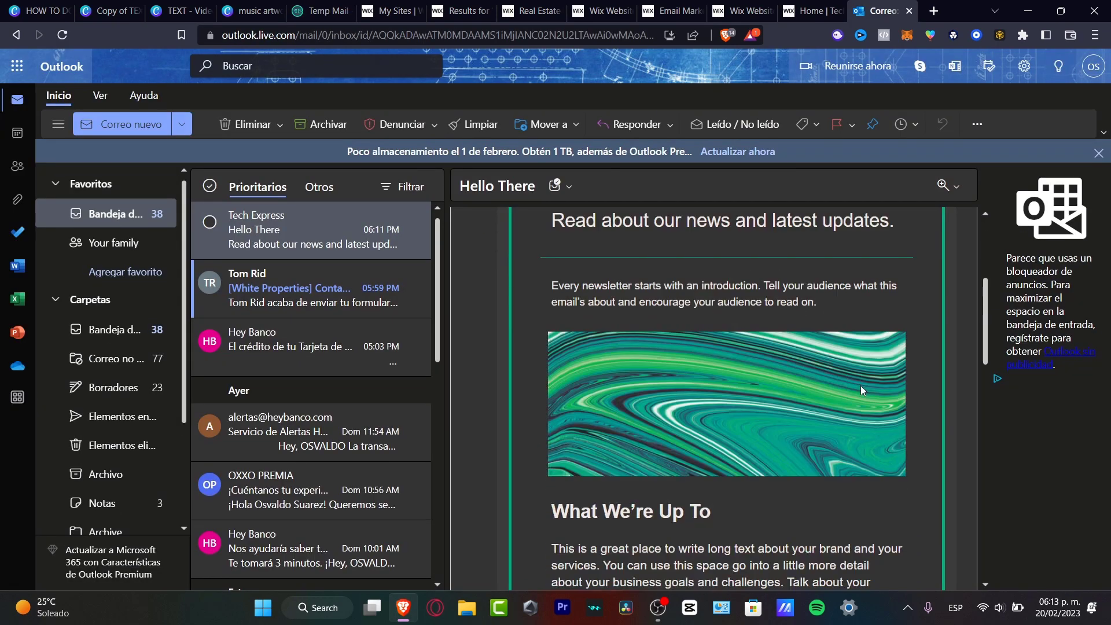
scroll(861, 386, down, 3)
scroll(861, 388, up, 5)
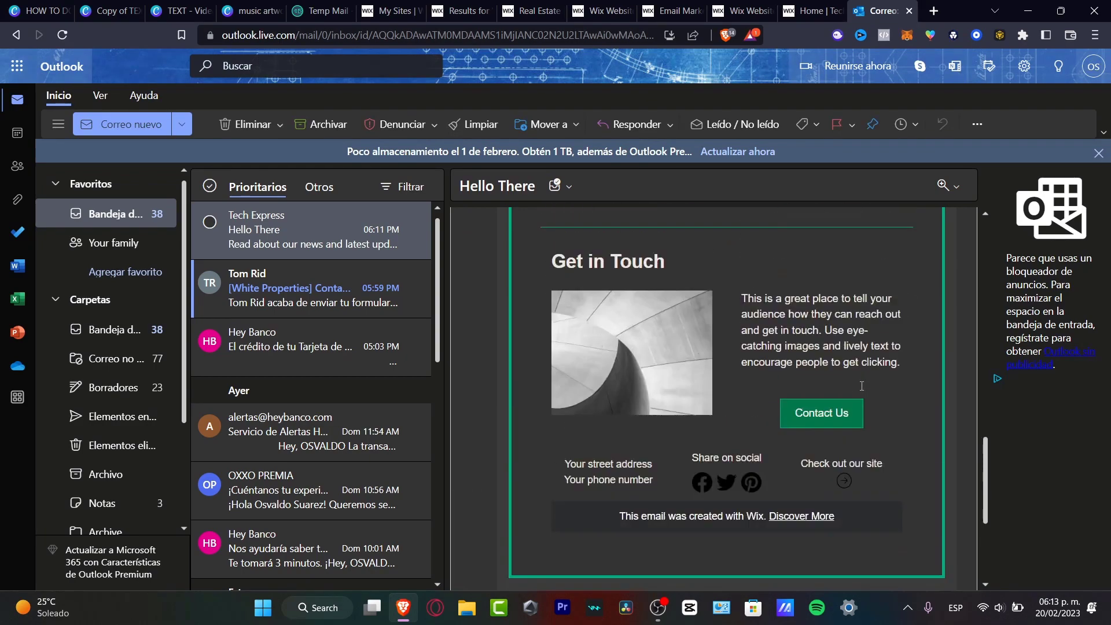
scroll(860, 385, down, 3)
scroll(860, 385, up, 4)
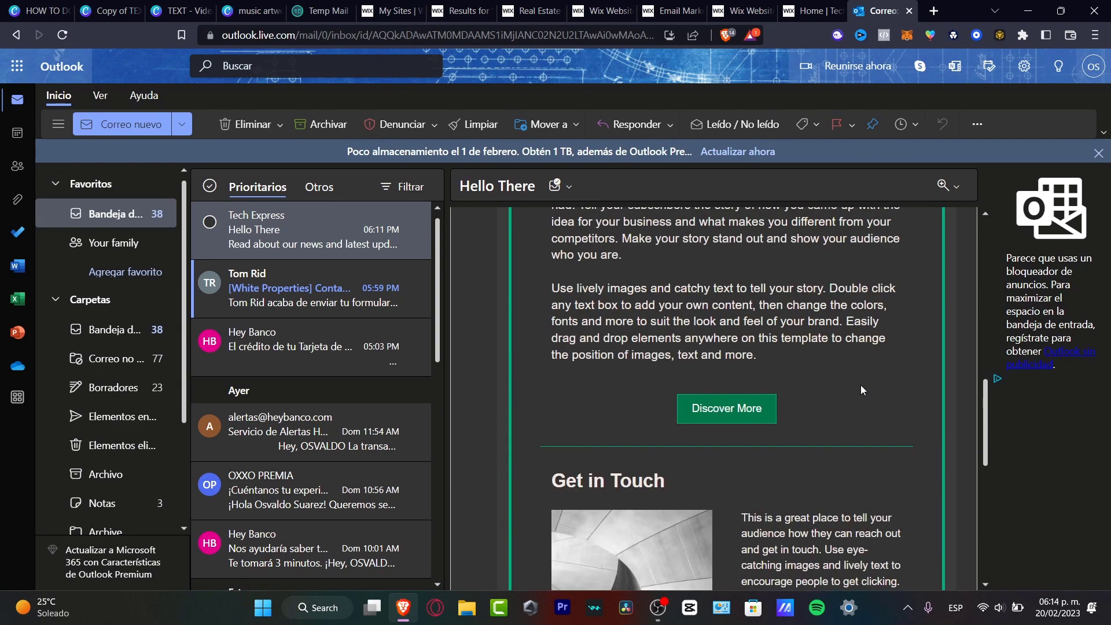
click(727, 408)
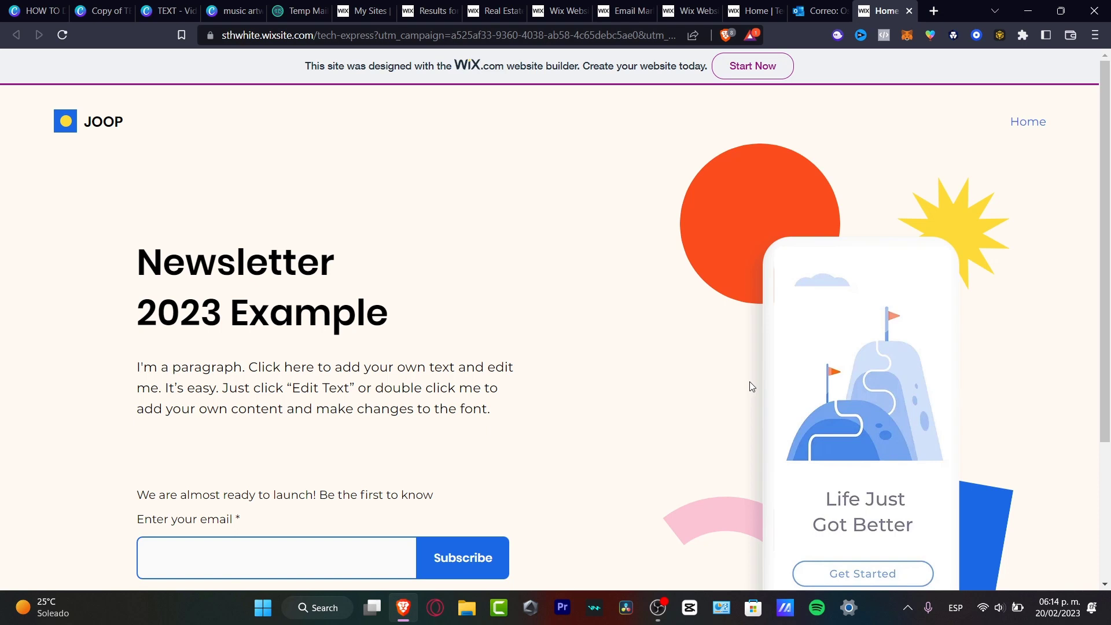
- Return to the Wix email campaign and exit it to the Email Marketing overview
click(559, 11)
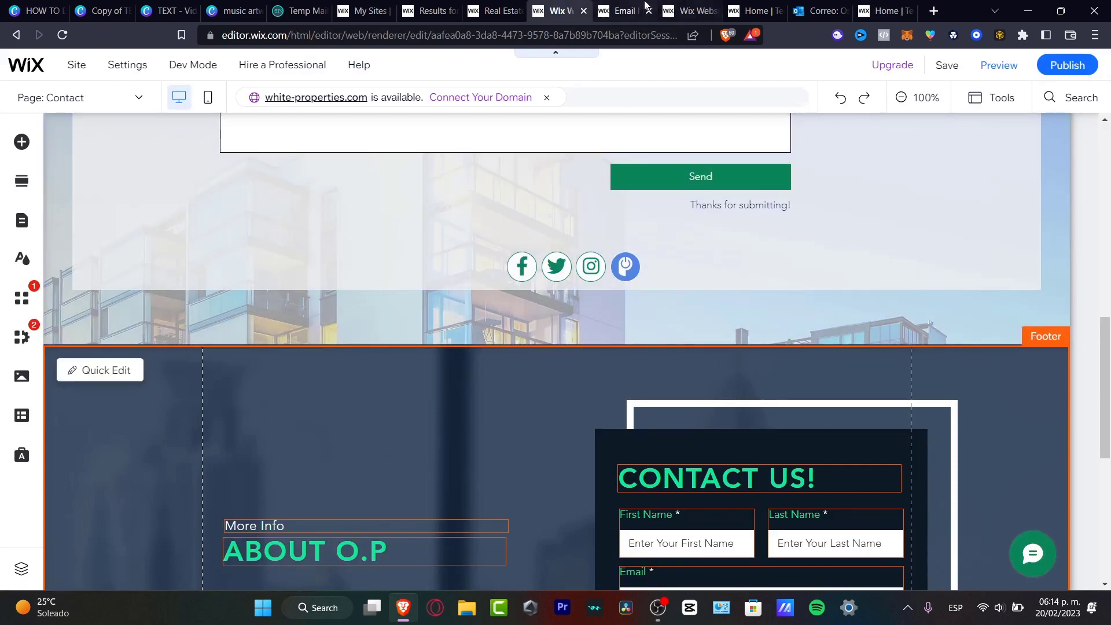
click(625, 10)
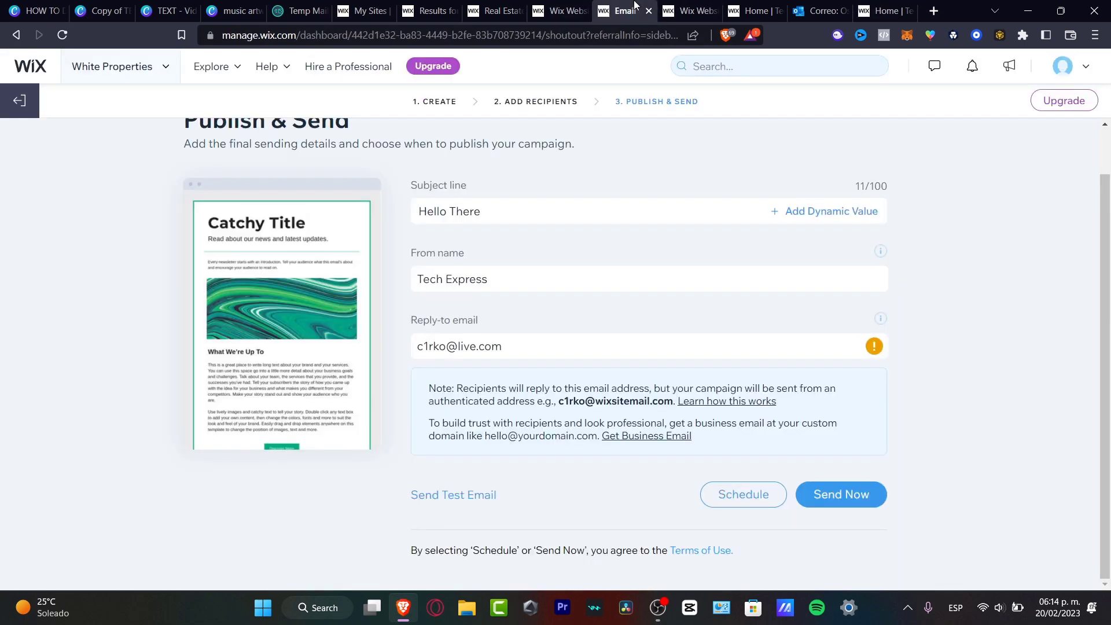
click(33, 100)
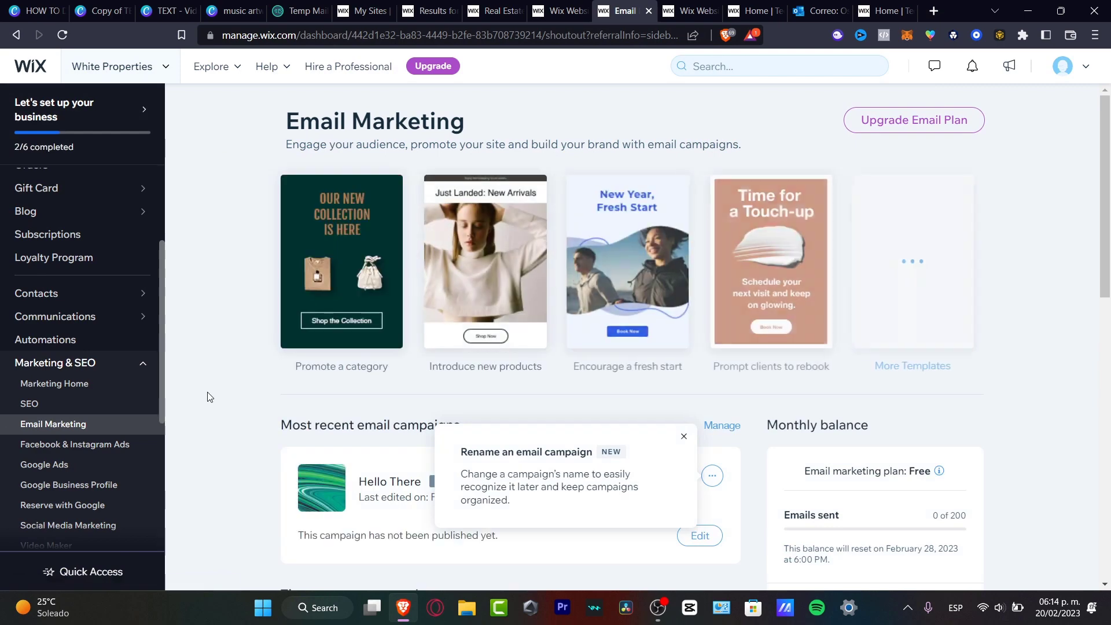
- Check the email marketing plan and the emails-sent allowance under Monthly balance
scroll(1009, 293, down, 2)
scroll(1008, 293, down, 2)
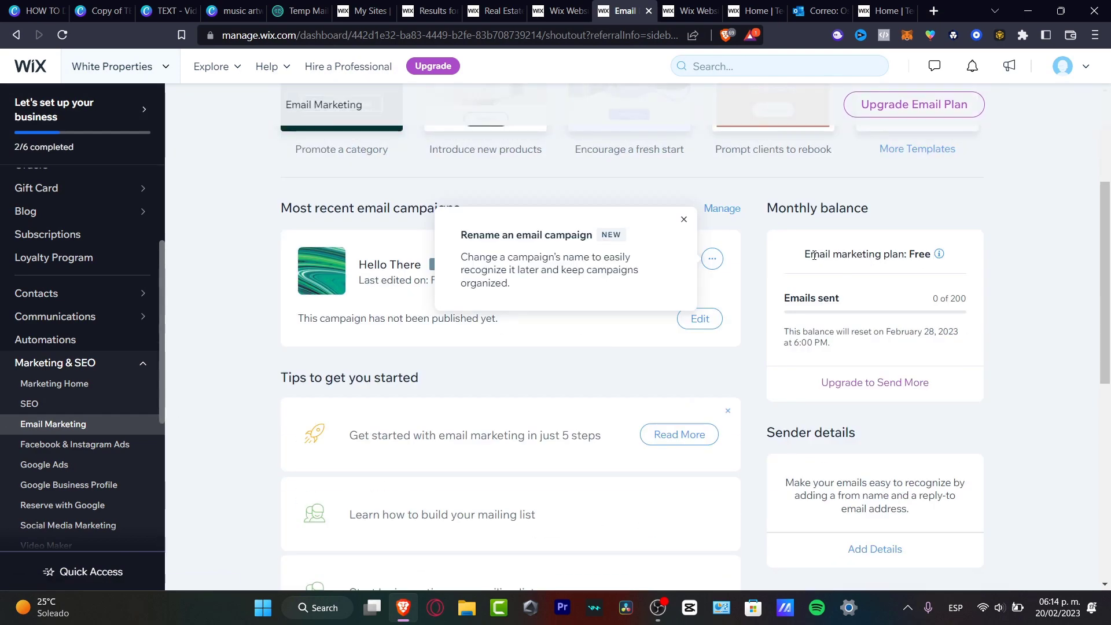
drag(814, 255, 947, 243)
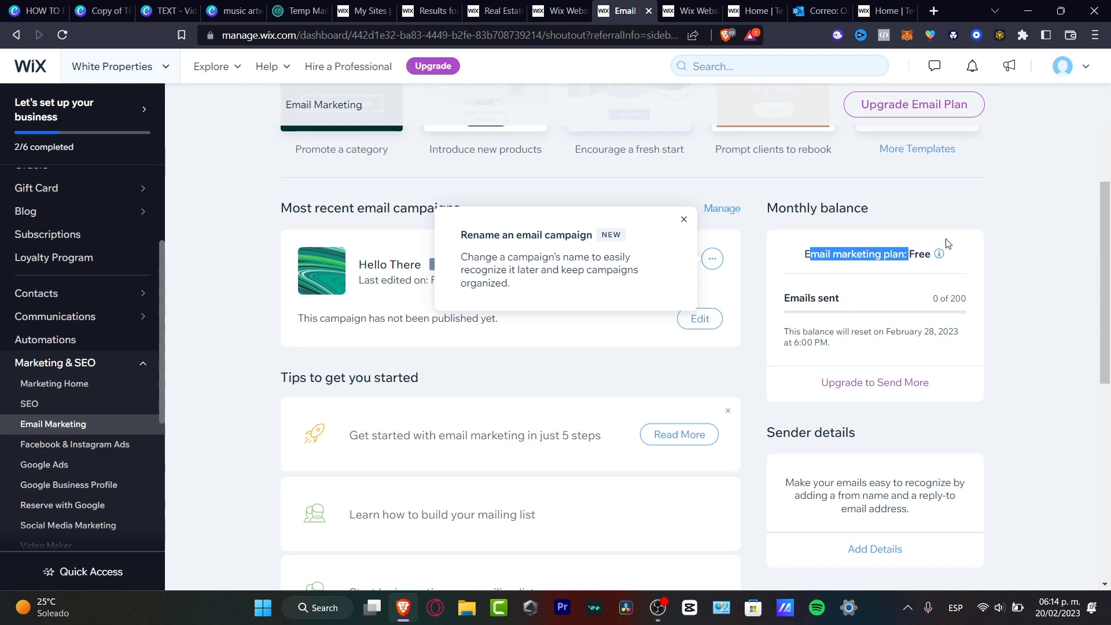
click(946, 280)
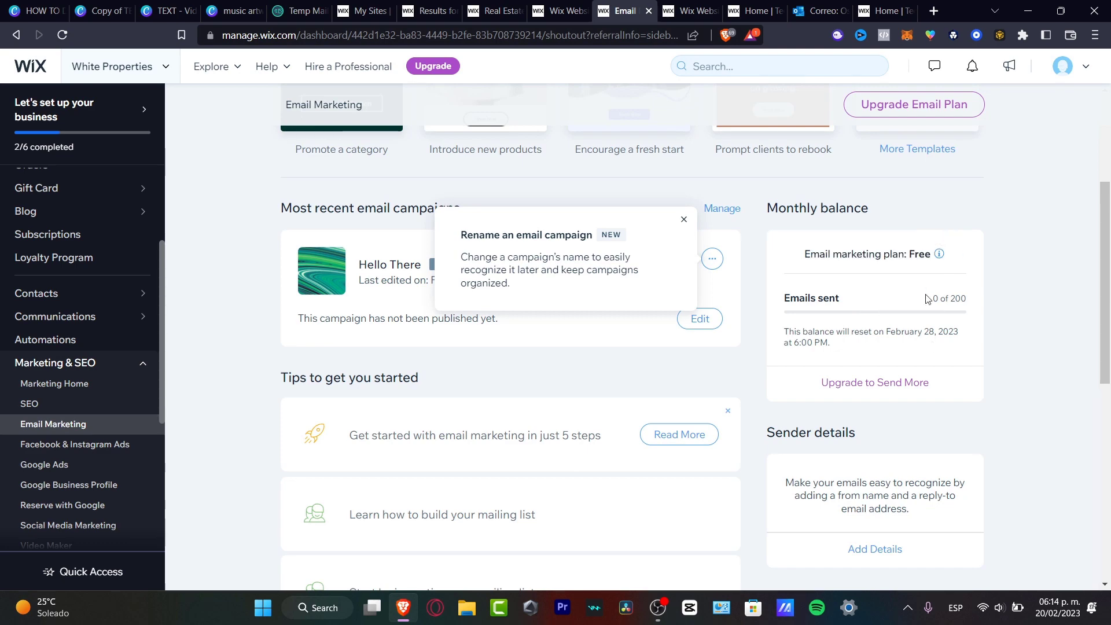
drag(940, 299, 967, 300)
click(1068, 316)
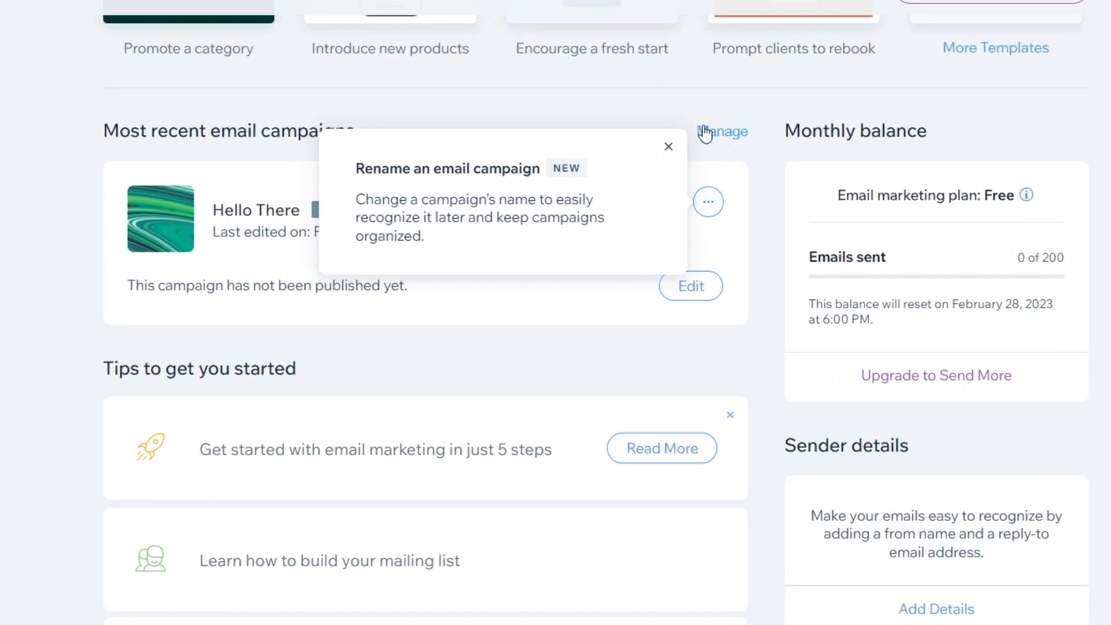
- Dismiss the campaign-renaming tip and look through the Hello There campaign's extra options, the getting-started tips and the email templates
click(664, 121)
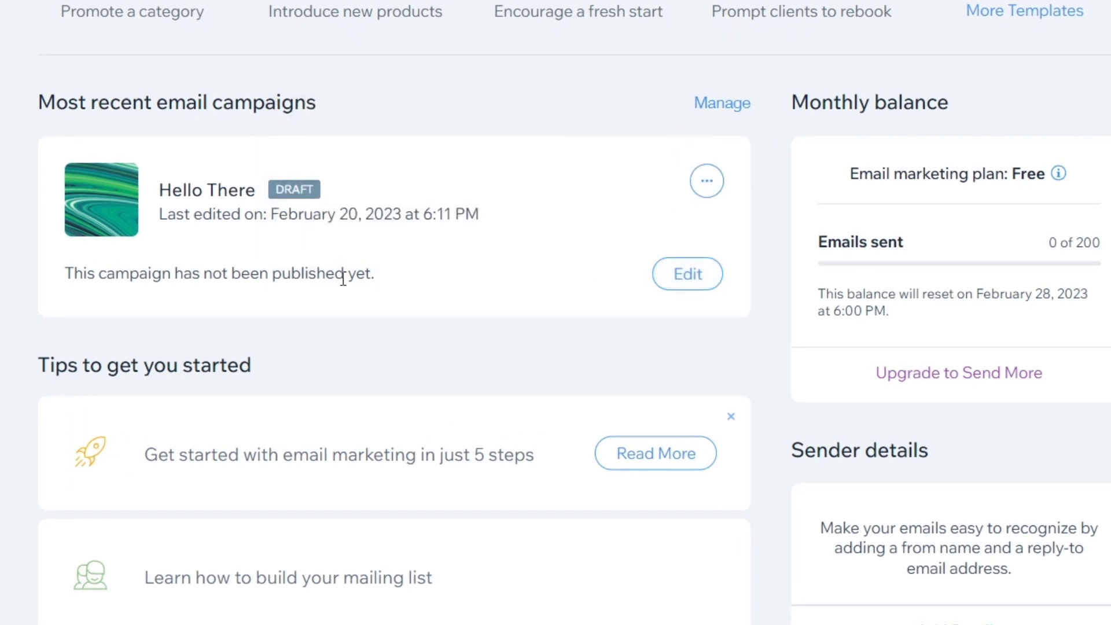
click(707, 181)
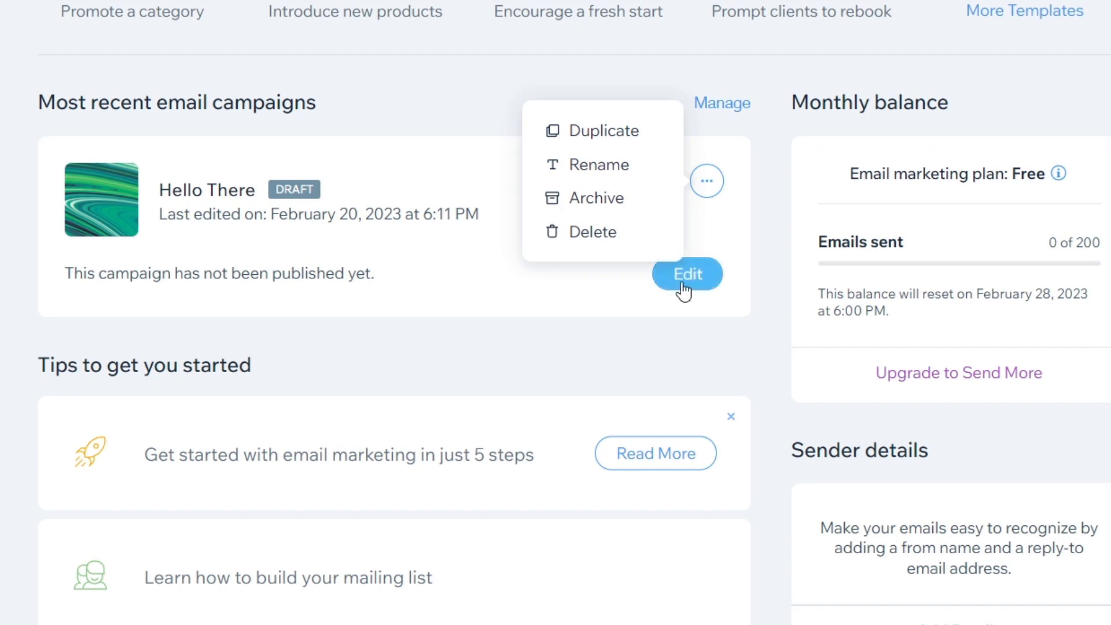
scroll(503, 374, down, 6)
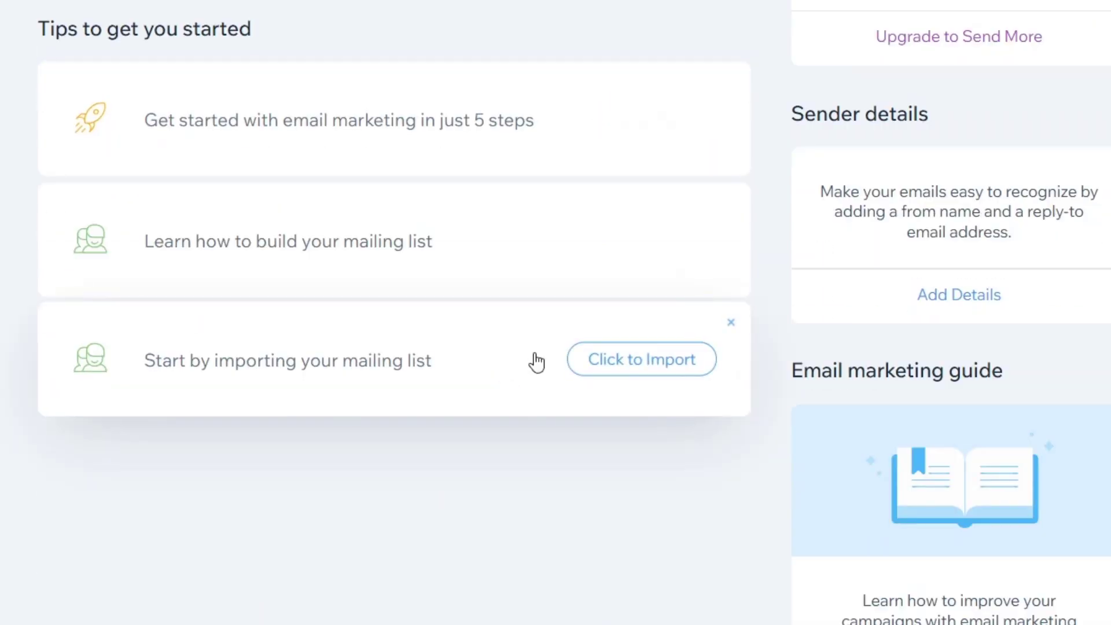
scroll(514, 290, up, 12)
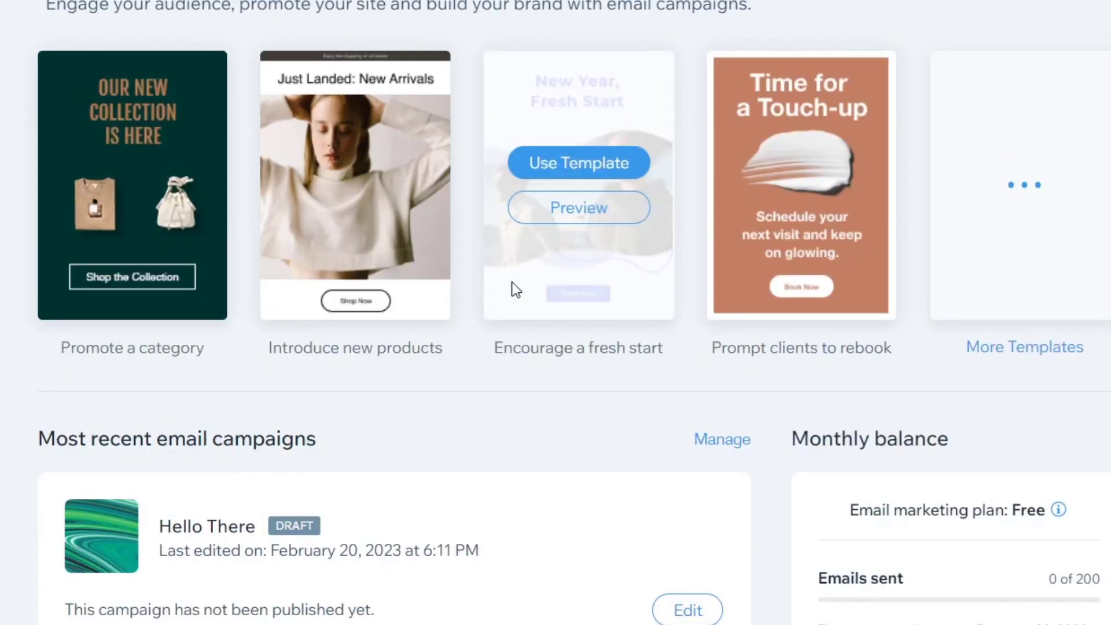